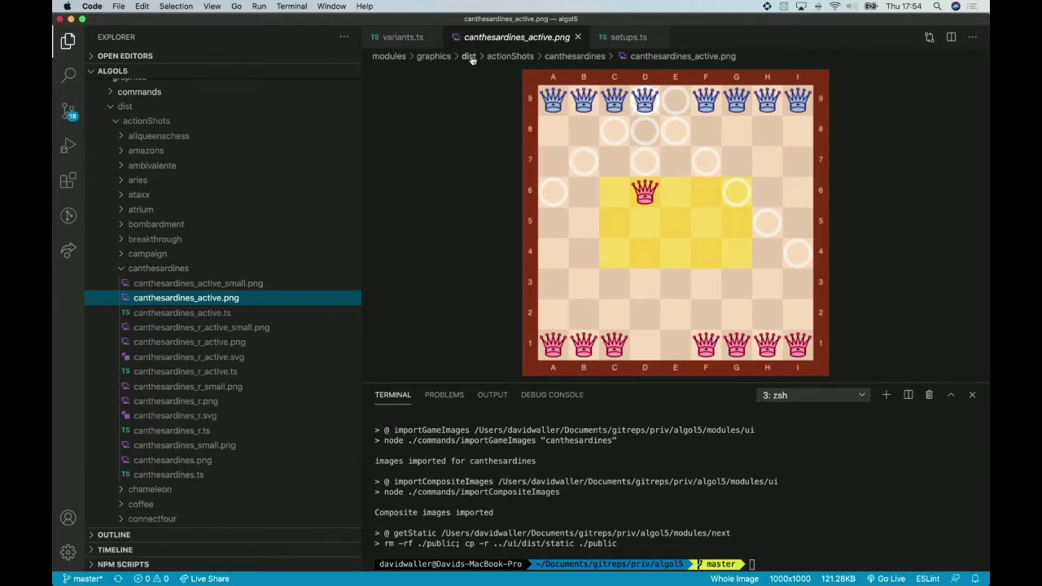
# Step: Open the canthesardines meta.ts under modules > games > definitions
pyautogui.click(497, 38)
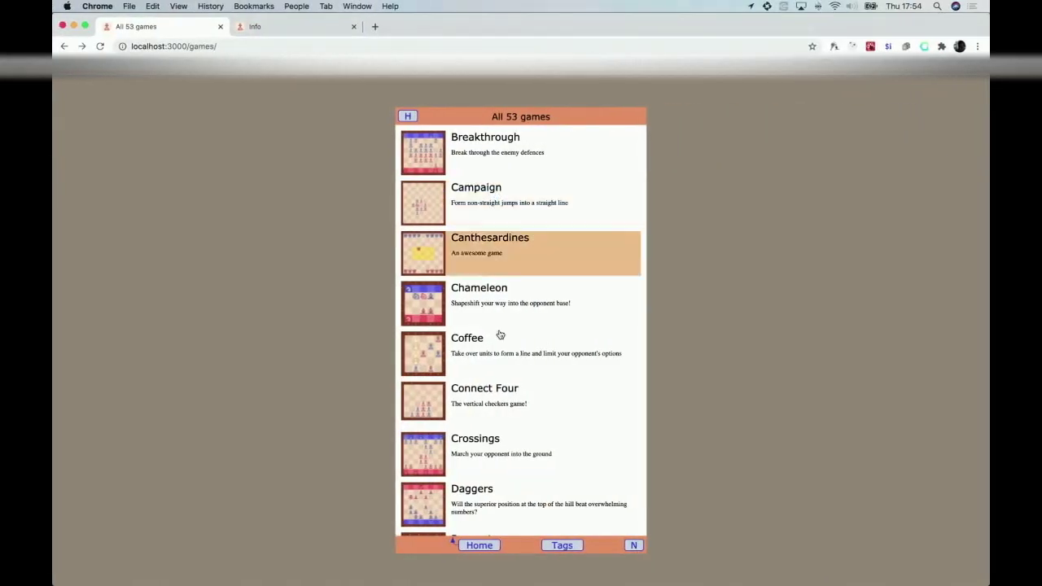
pyautogui.scroll(1, 500, 334)
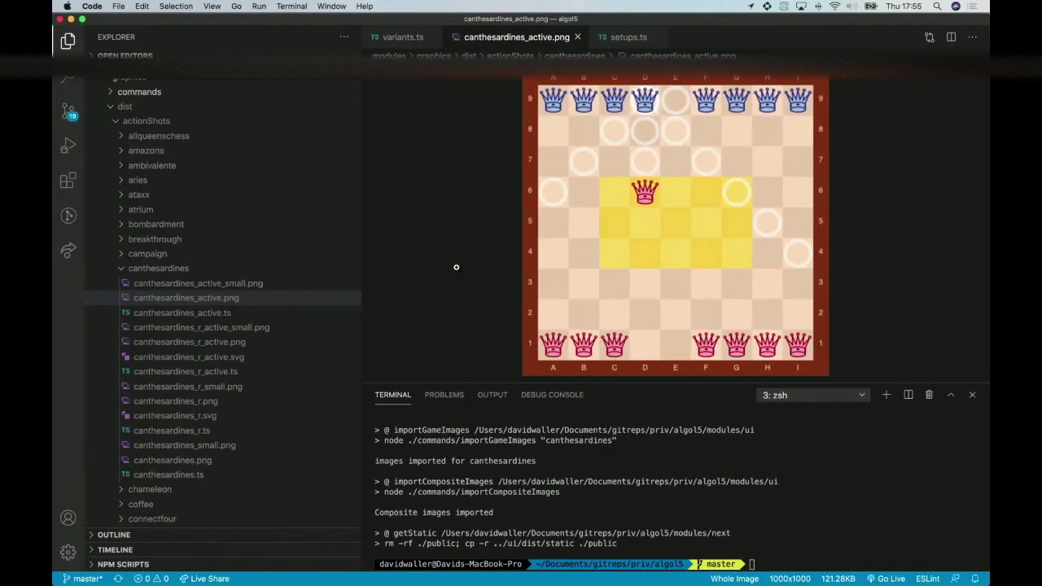
pyautogui.scroll(5, 161, 203)
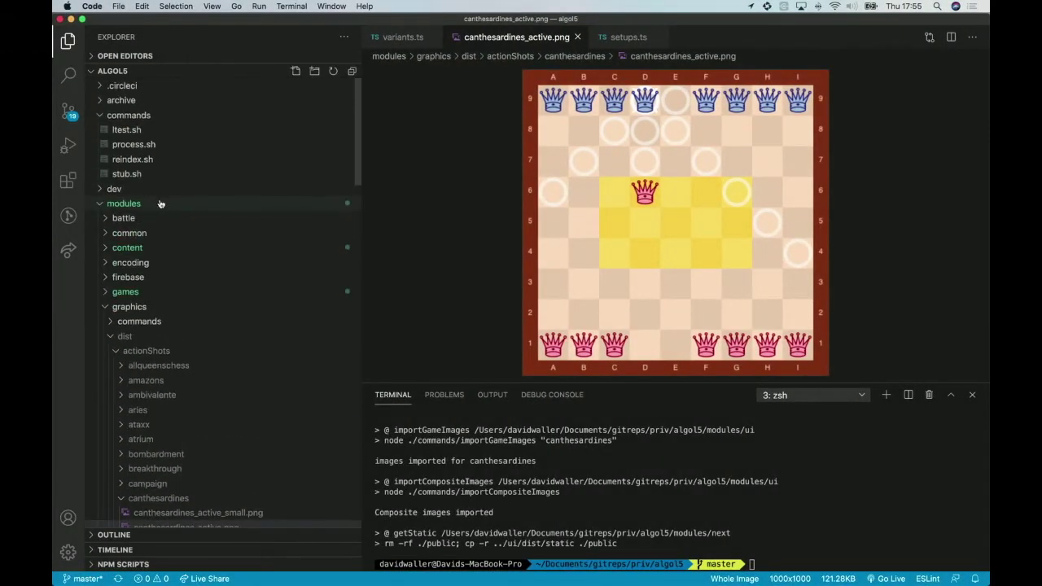
pyautogui.click(123, 308)
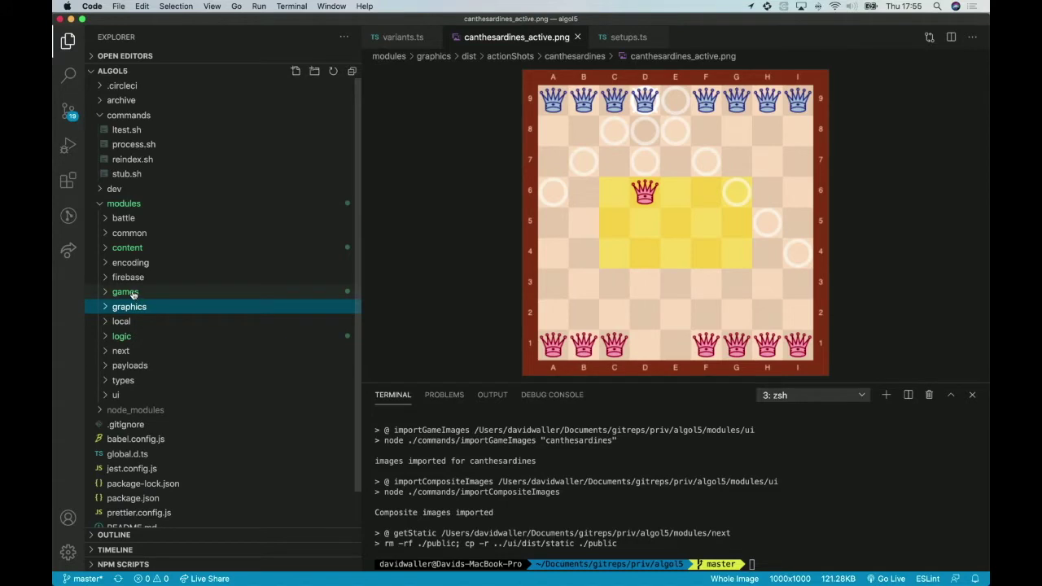
pyautogui.click(132, 294)
pyautogui.click(140, 320)
pyautogui.scroll(-5, 142, 325)
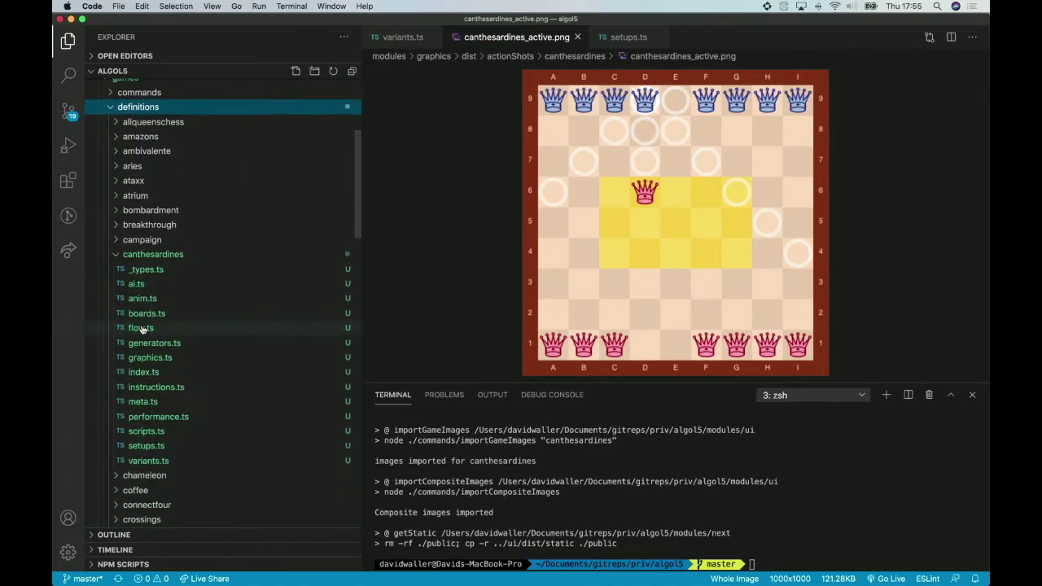
pyautogui.click(153, 401)
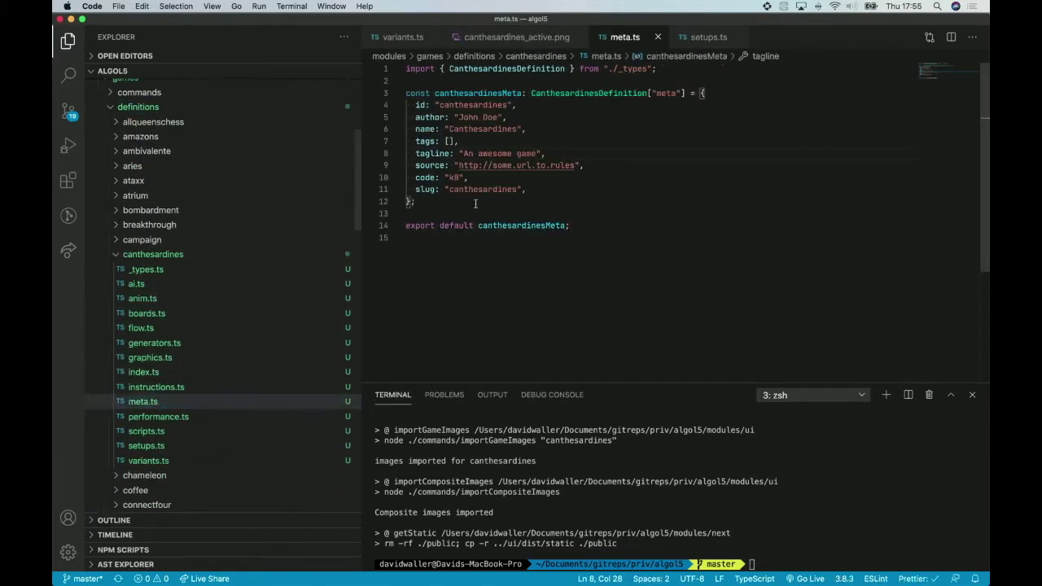
# Step: Rename the game from Canthesardines to 'Can the Sardines'
pyautogui.doubleClick(483, 128)
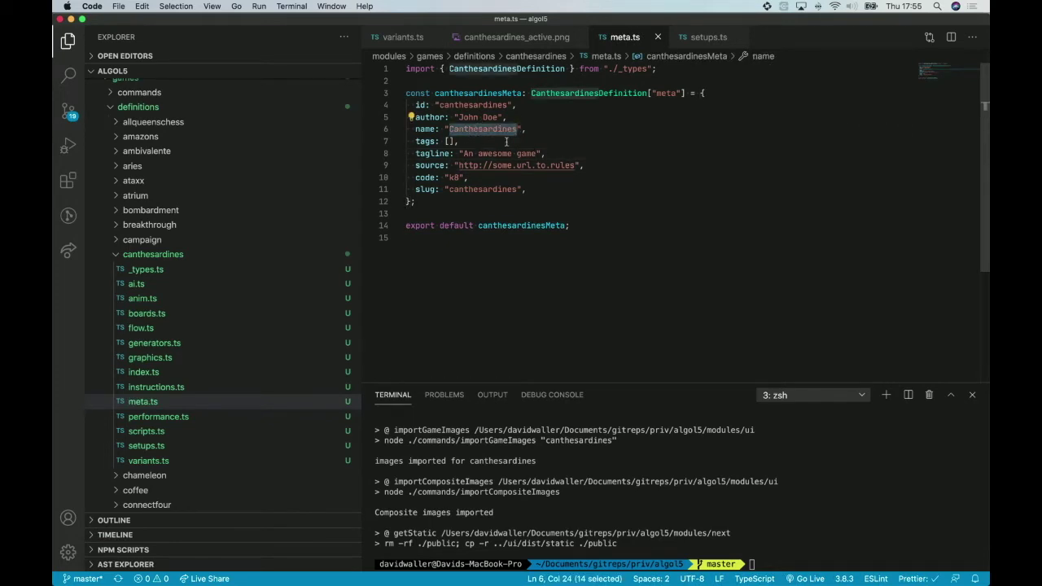
pyautogui.write('Can ')
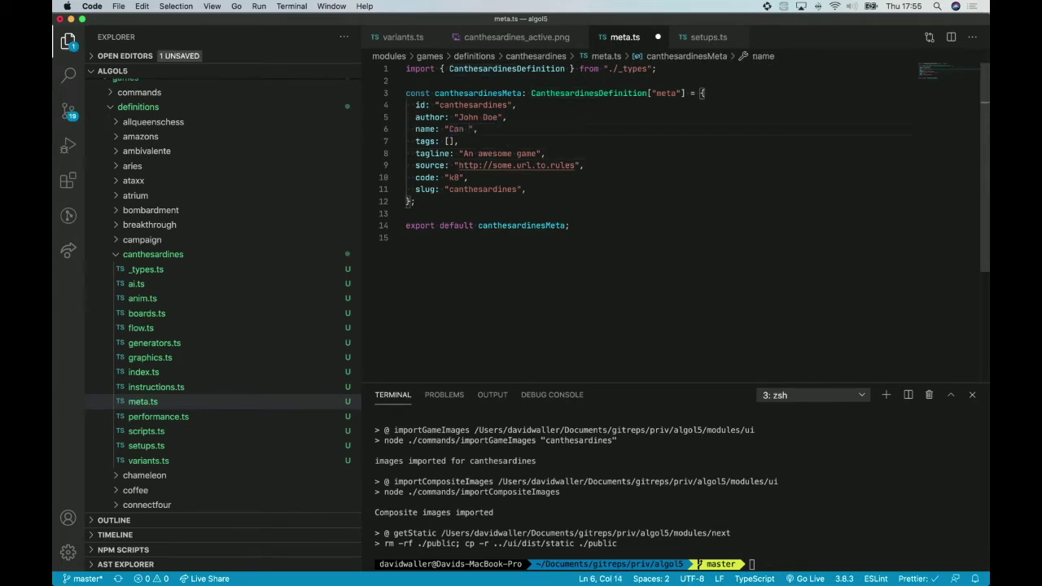
pyautogui.write('the Sardies')
pyautogui.press('BackSpace')
pyautogui.press('BackSpace')
pyautogui.write('nes')
# Step: Replace the tagline 'An awesome game' with 'Can you can first?'
pyautogui.moveTo(464, 153); pyautogui.dragTo(538, 153)
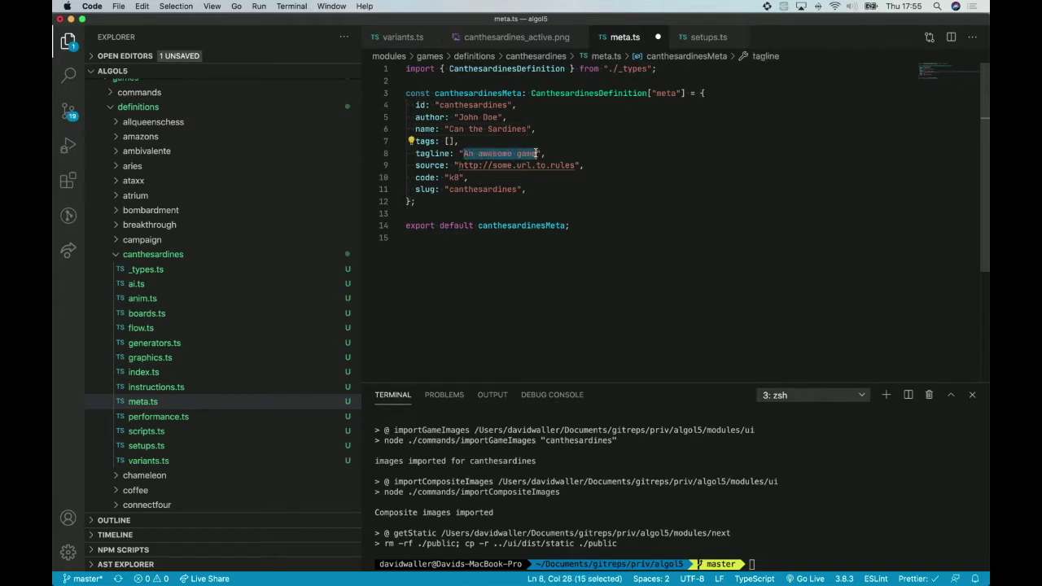
pyautogui.write('Can you')
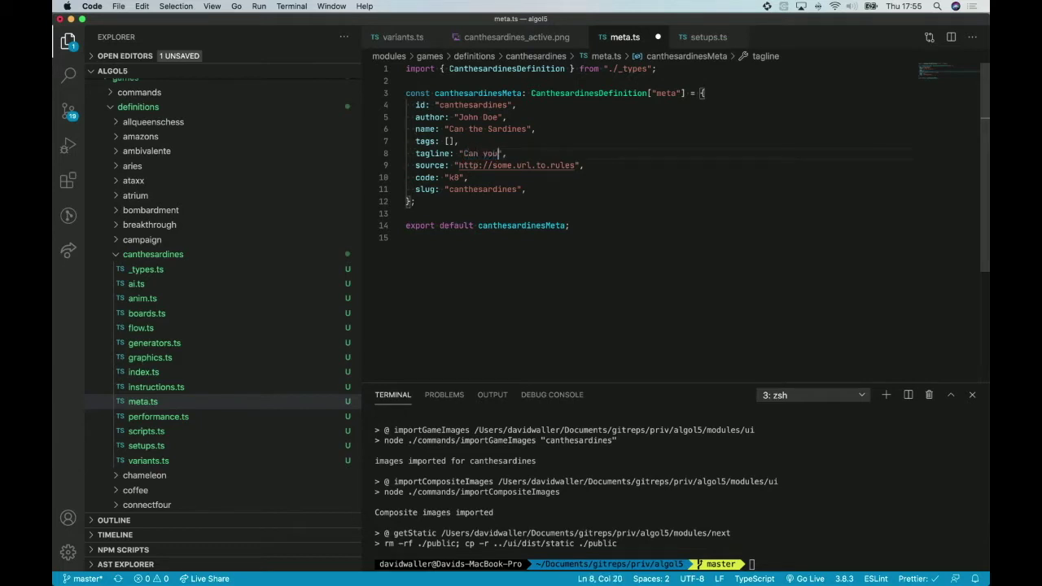
pyautogui.write(' can first?')
pyautogui.click(167, 122)
# Step: View allqueenschess meta.ts for reference, then save the canthesardines meta.ts changes
pyautogui.click(161, 275)
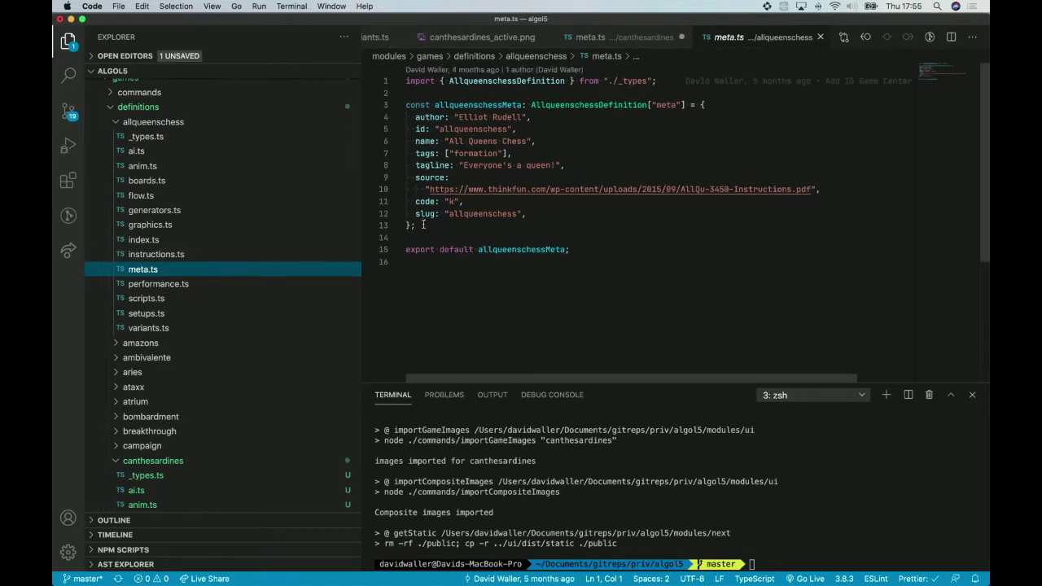
pyautogui.hotkey('ctrl', 'Tab')
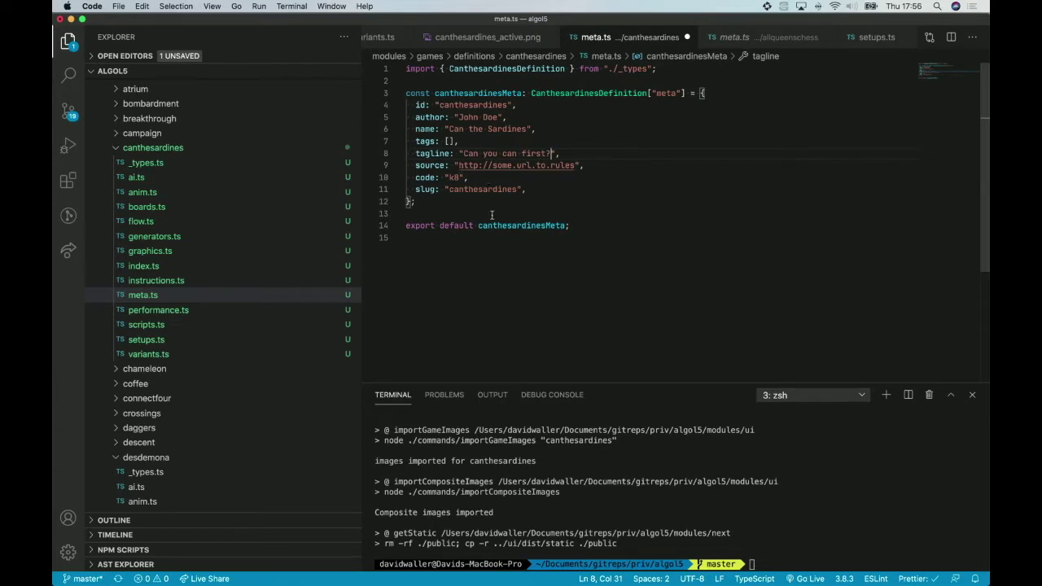
pyautogui.press('super+s')
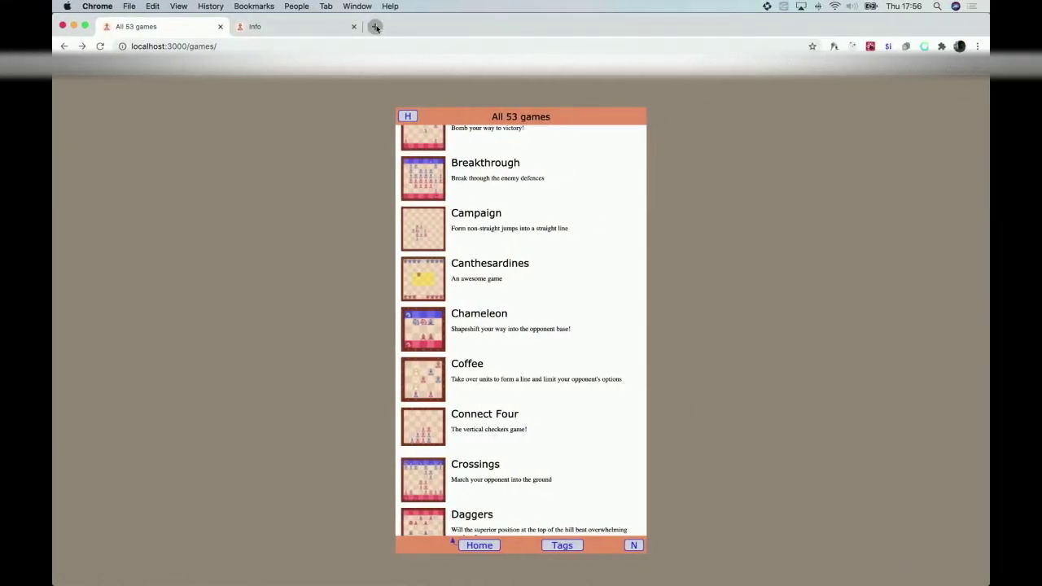
# Step: Search the web for 'can the sardines world of abstract games' in a new tab
pyautogui.click(376, 27)
pyautogui.write('can the sar')
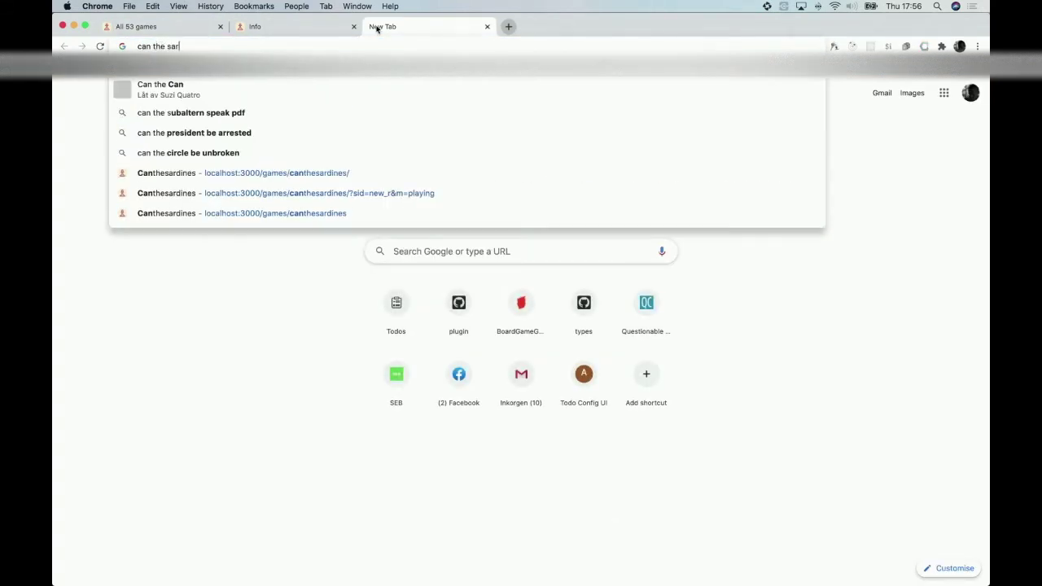
pyautogui.write('dines')
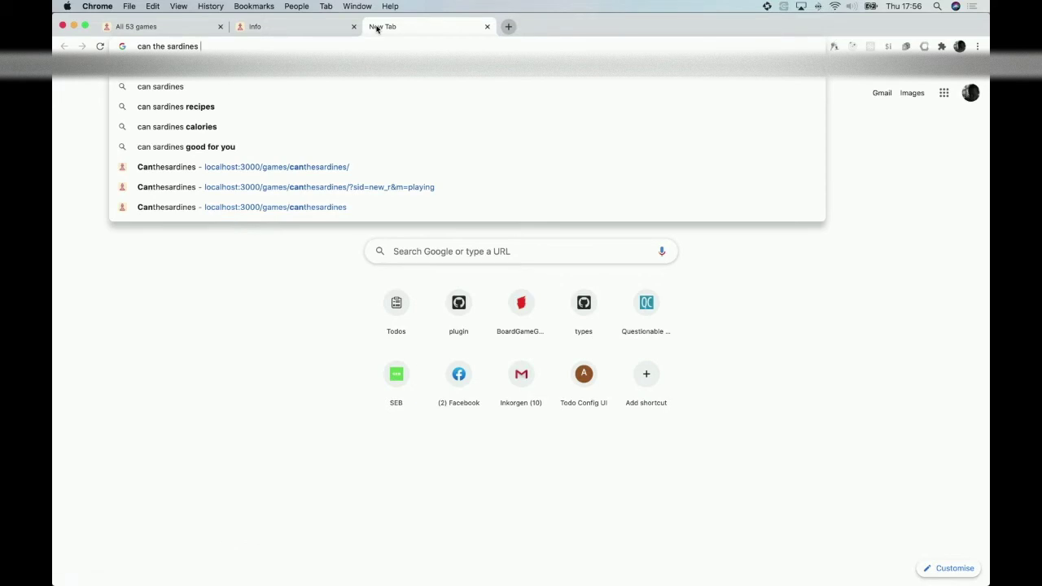
pyautogui.write(' world of ab')
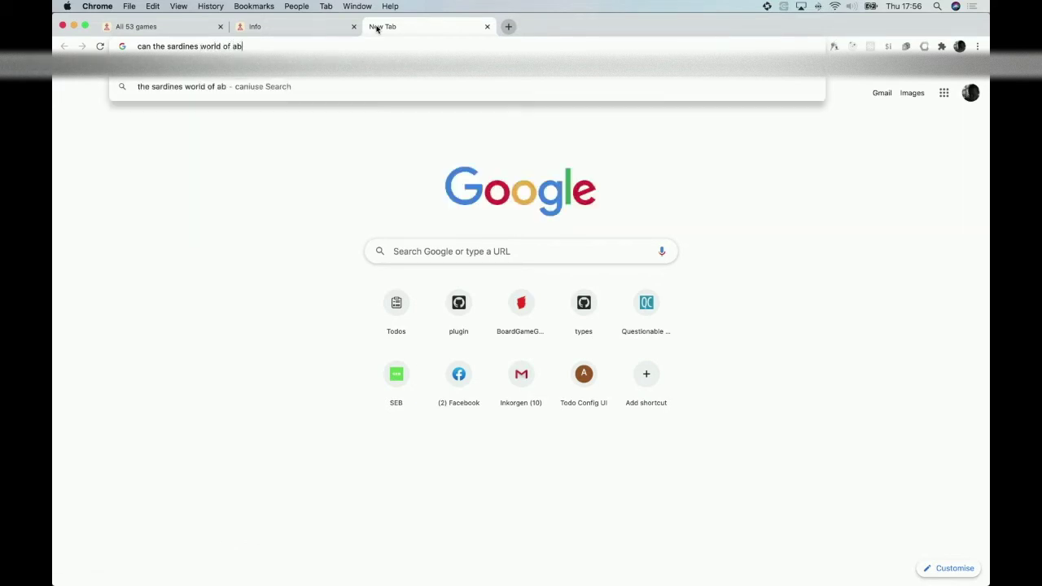
pyautogui.write('stract games')
pyautogui.press('Return')
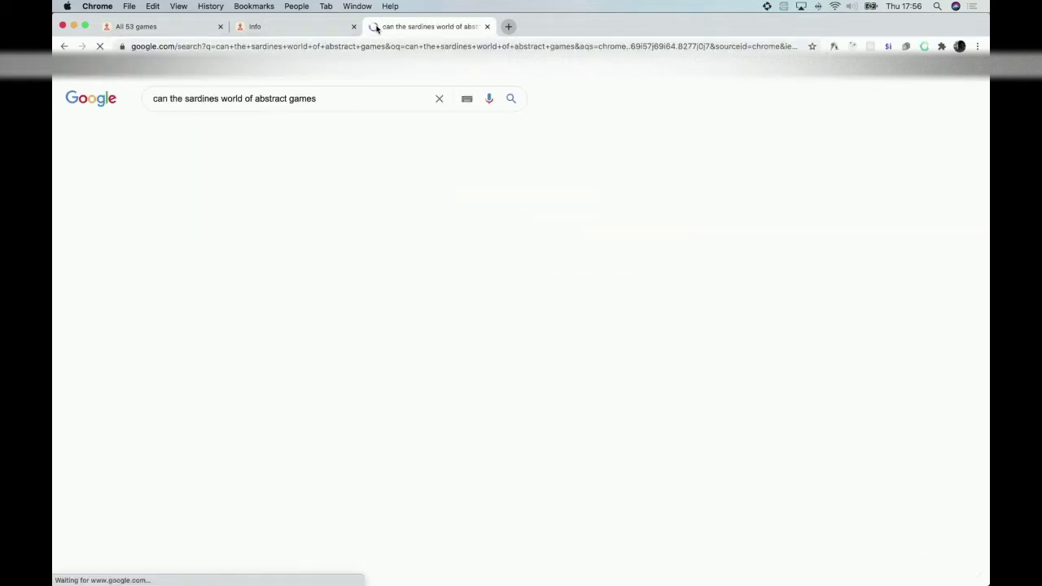
# Step: Open the Can the Sardines rules page via The World of Abstract Games' Games of Soldiers
pyautogui.click(247, 199)
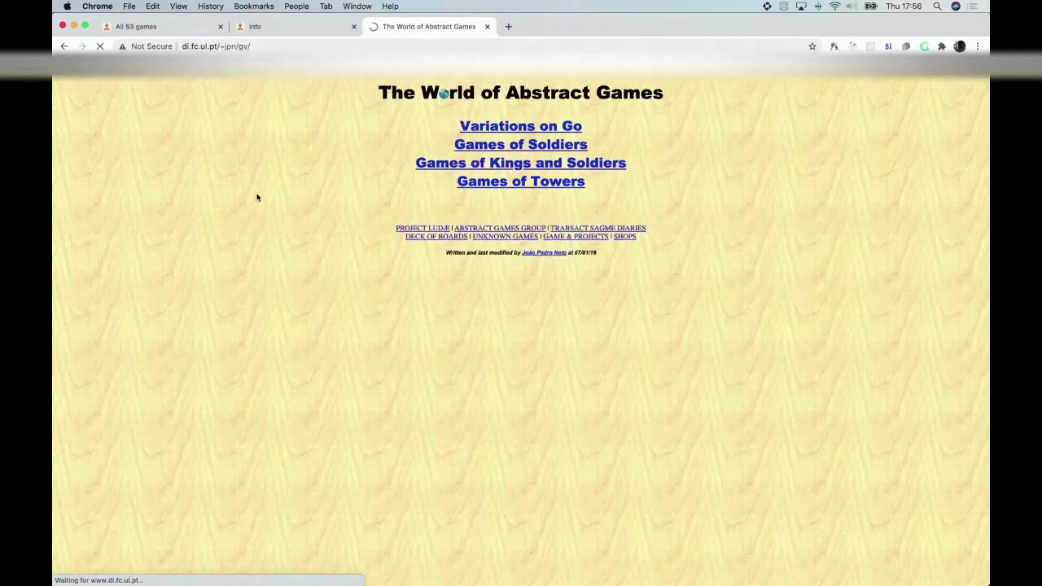
pyautogui.click(535, 144)
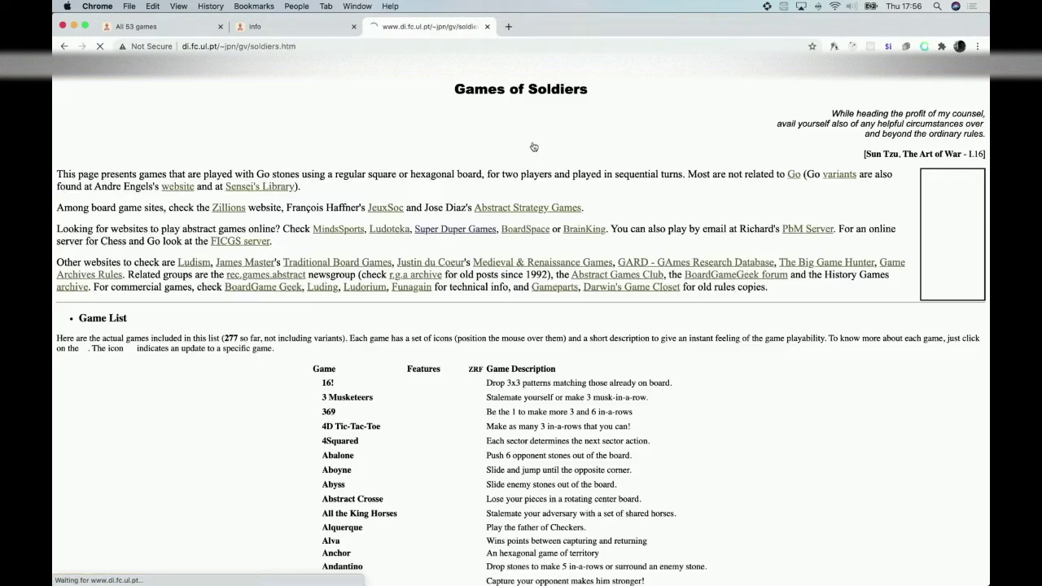
pyautogui.scroll(-4, 470, 298)
pyautogui.scroll(-3, 470, 298)
pyautogui.scroll(-3, 470, 298)
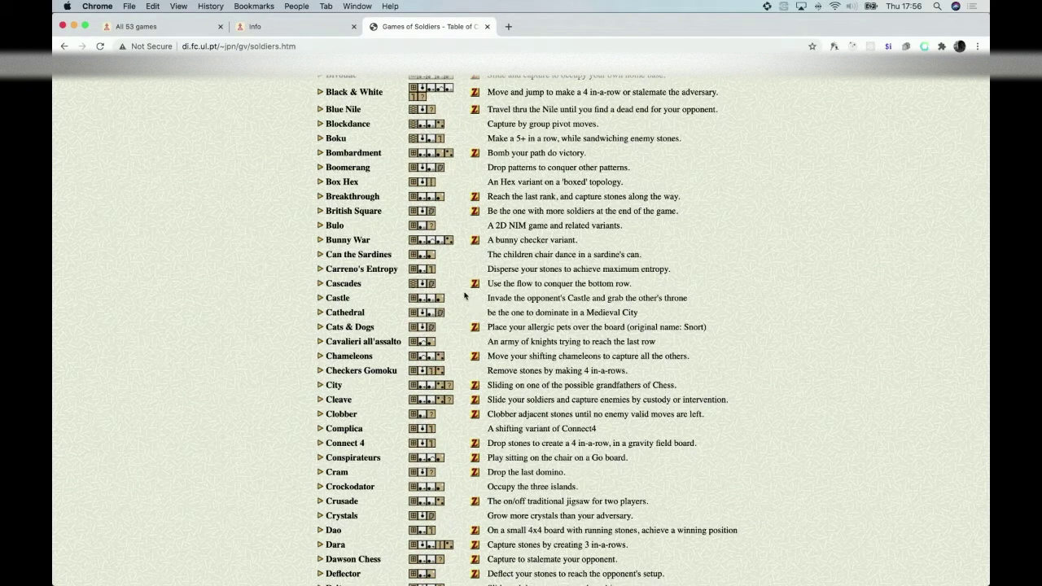
pyautogui.click(322, 259)
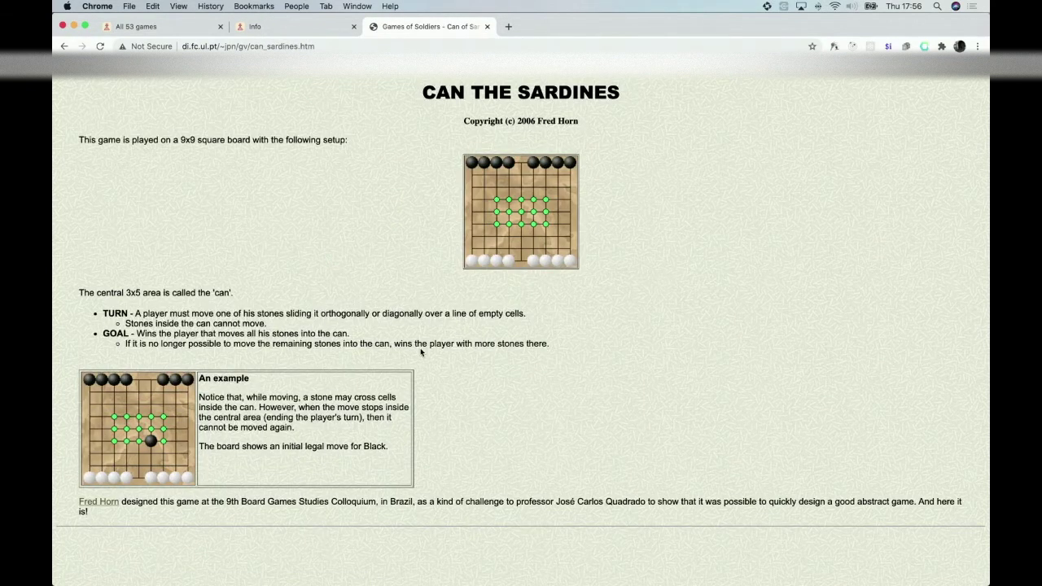
pyautogui.hotkey('ctrl', 'Left')
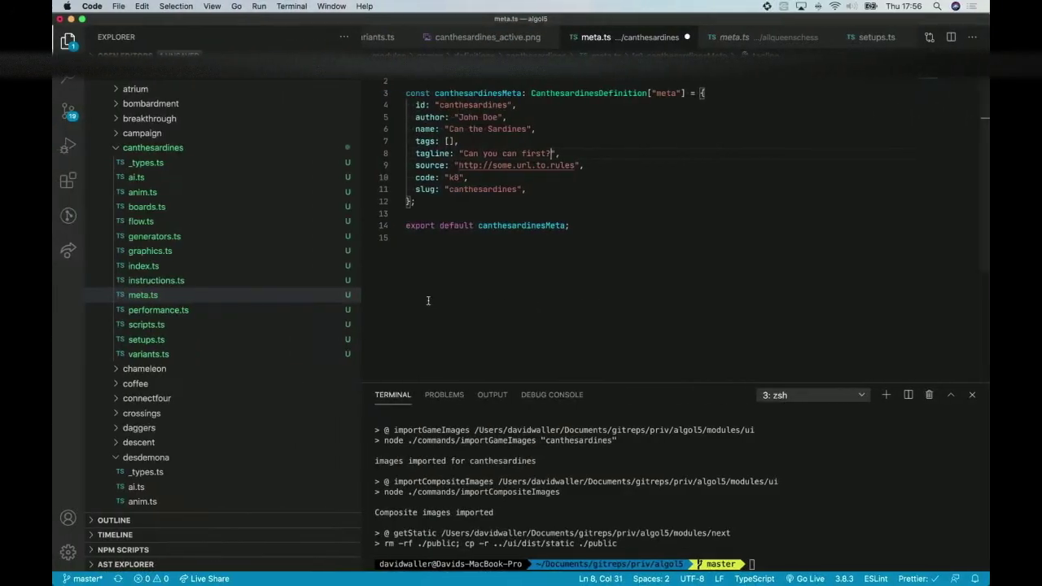
pyautogui.moveTo(457, 117); pyautogui.dragTo(500, 118)
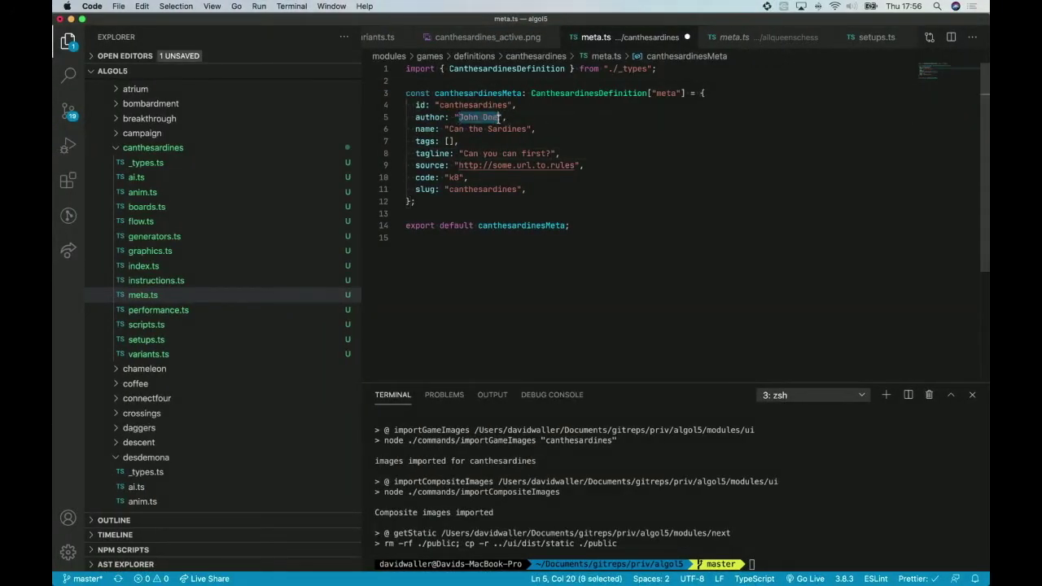
pyautogui.write('Fred H')
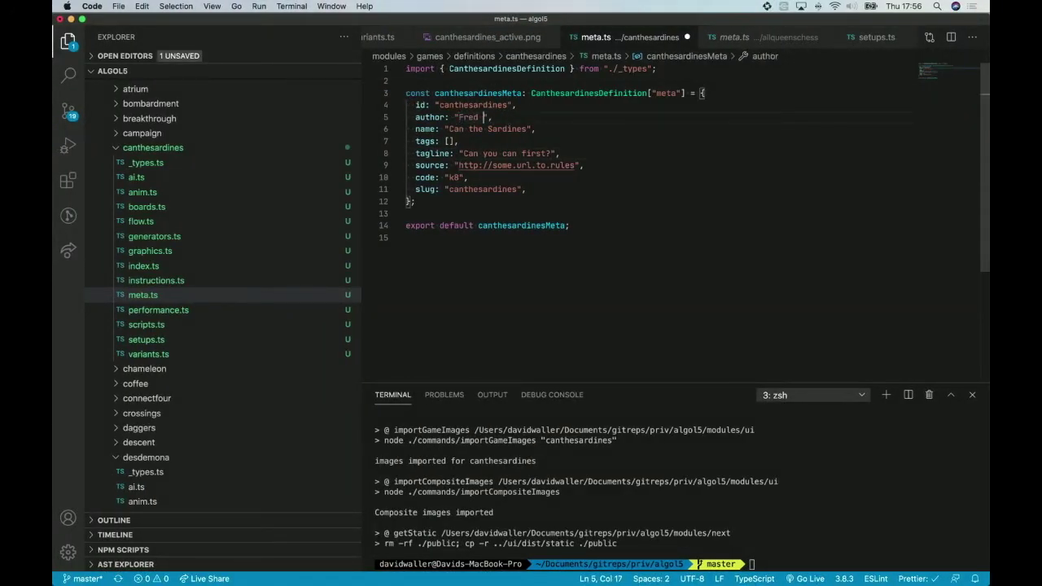
pyautogui.write('orn')
# Step: Replace the placeholder source with the rules page URL and save meta.ts
pyautogui.hotkey('ctrl', 'Right')
pyautogui.click(312, 47)
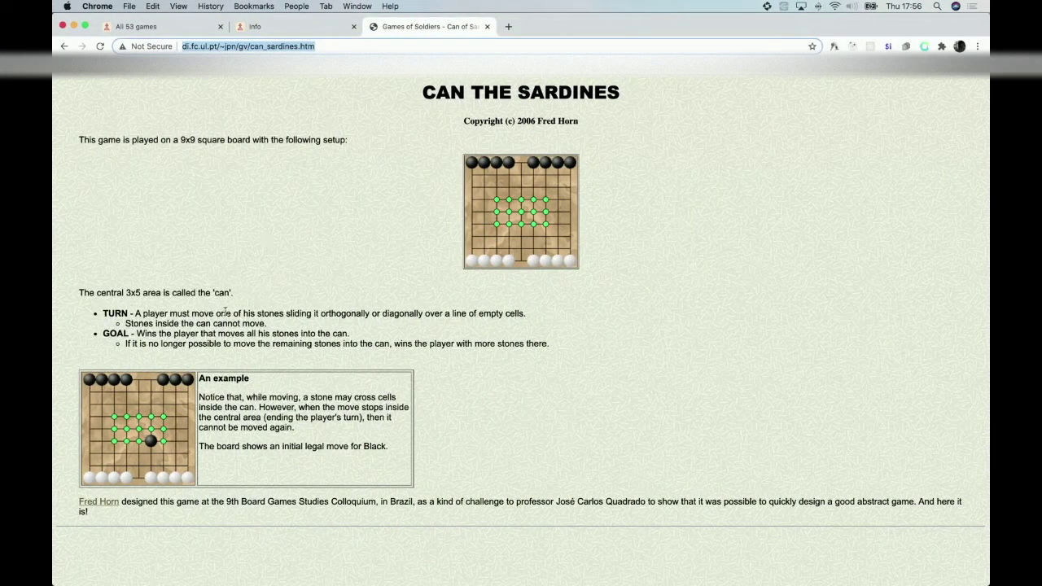
pyautogui.hotkey('ctrl', 'Left')
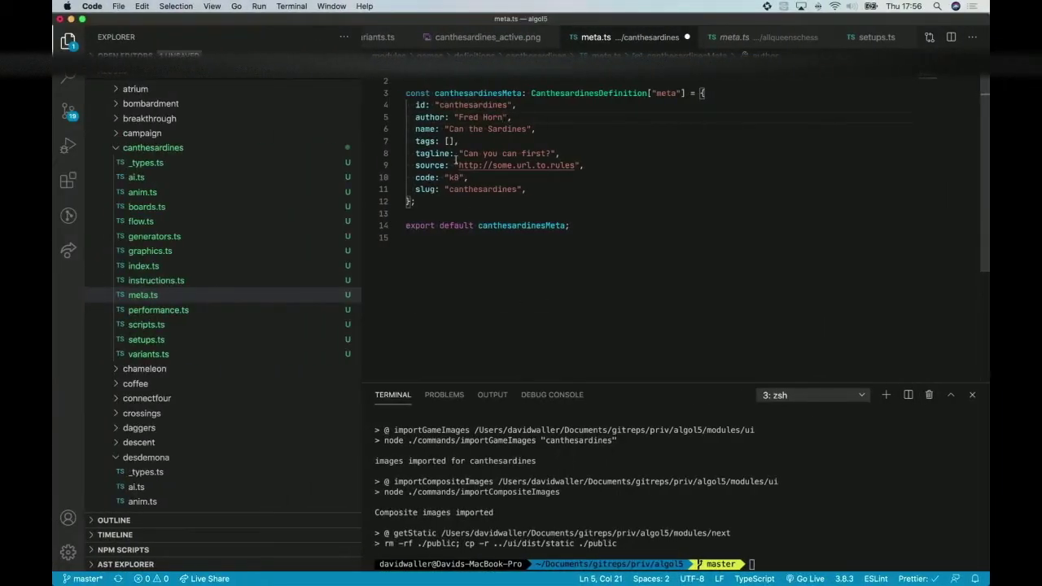
pyautogui.moveTo(458, 166); pyautogui.dragTo(576, 166)
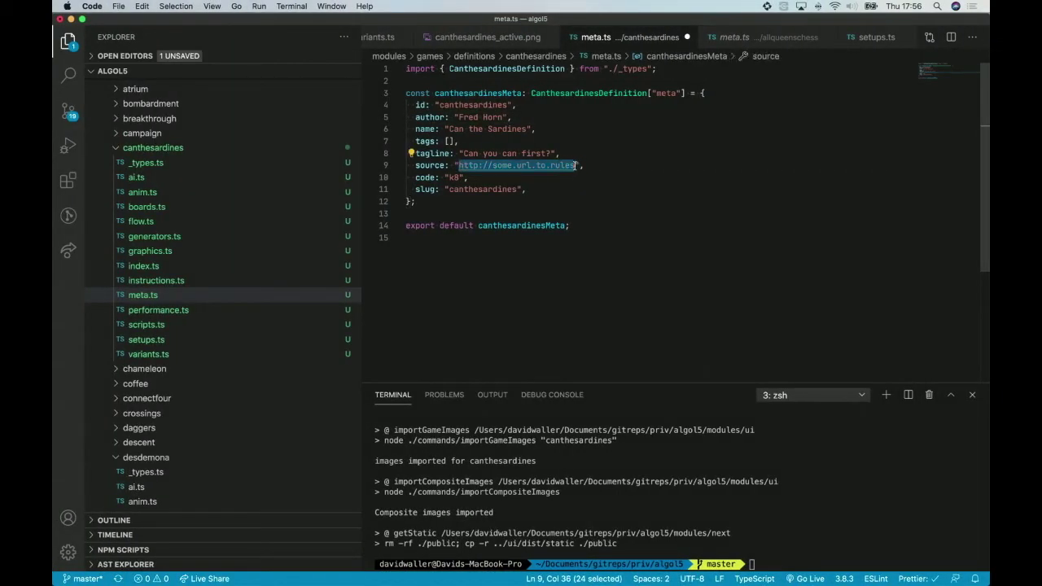
pyautogui.write('http://www.di.fc.ul.pt/~jpn/gv/can_sardines.htm')
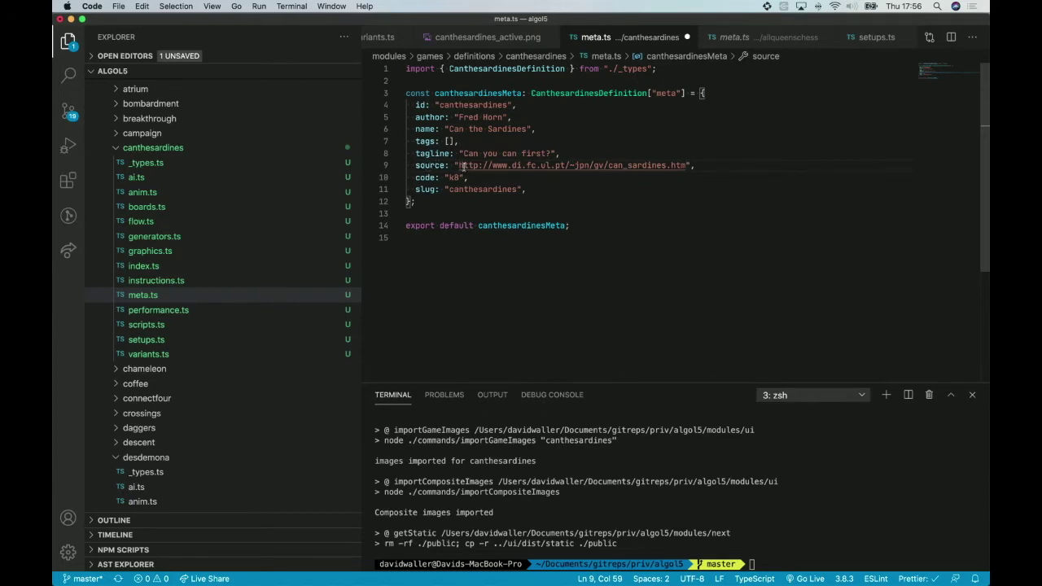
pyautogui.press('super+s')
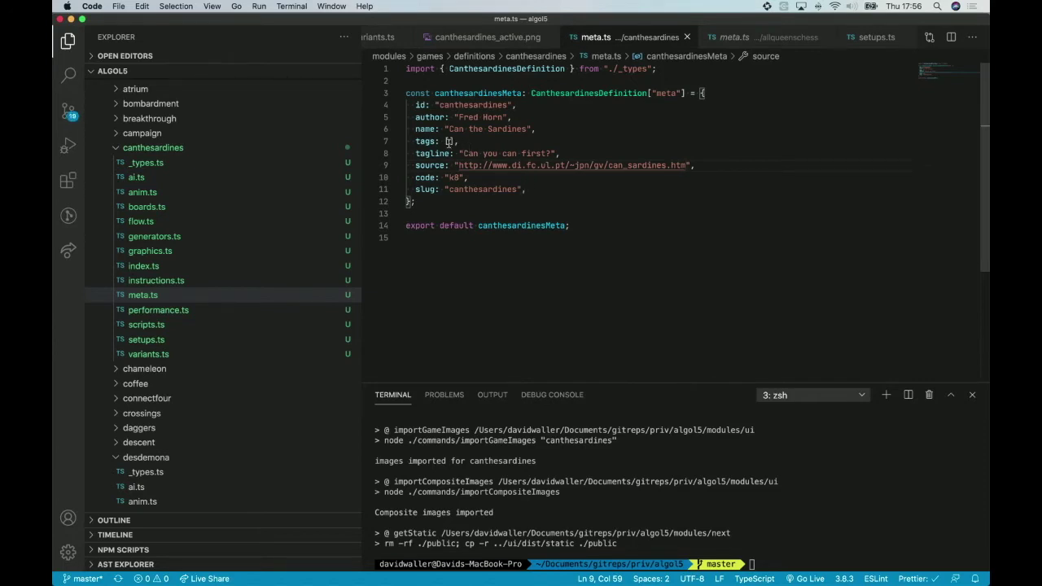
pyautogui.keyDown('super'); pyautogui.click(570, 165); pyautogui.keyUp('super')
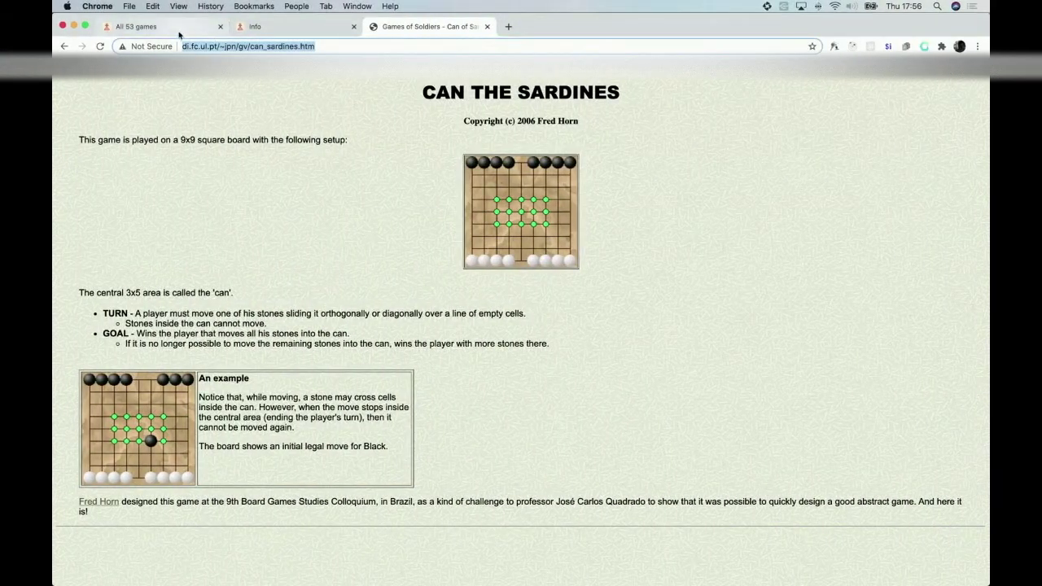
# Step: Navigate Chessicals from the Sapos page to the list of game tags
pyautogui.click(163, 26)
pyautogui.click(263, 25)
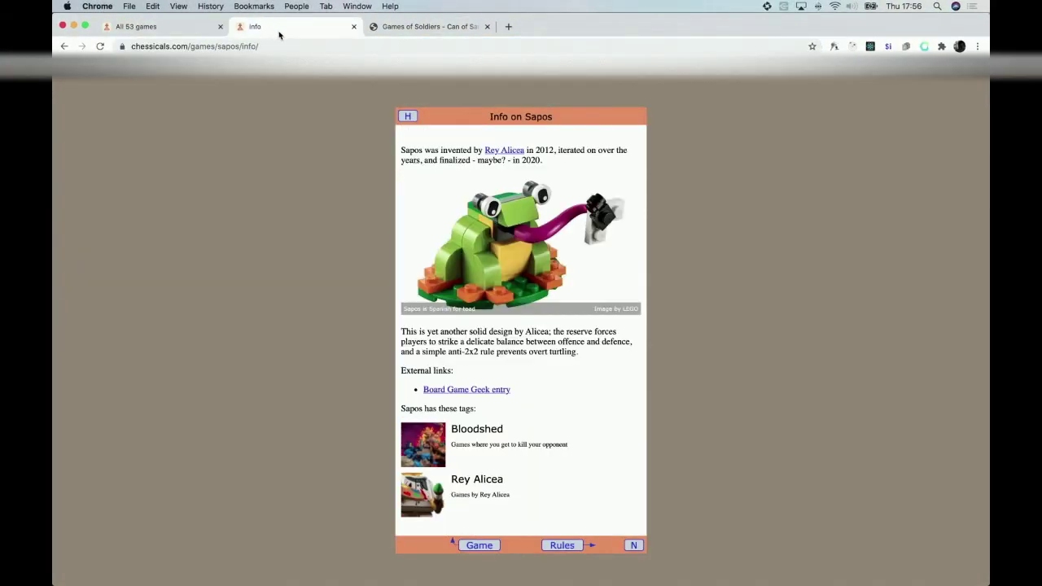
pyautogui.click(480, 545)
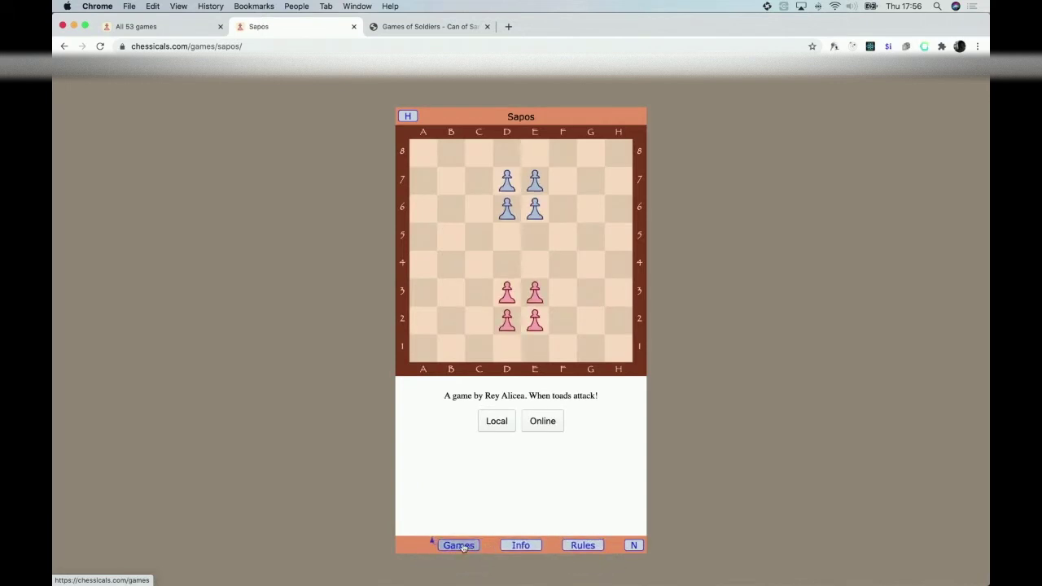
pyautogui.click(458, 546)
pyautogui.click(572, 546)
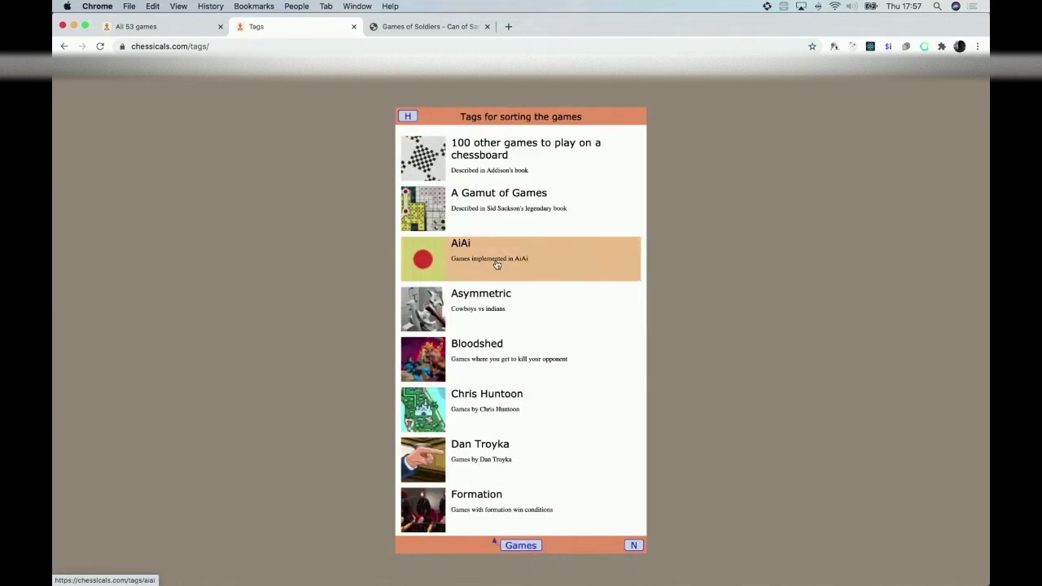
pyautogui.scroll(-10, 495, 263)
pyautogui.scroll(6, 499, 171)
pyautogui.scroll(-4, 510, 328)
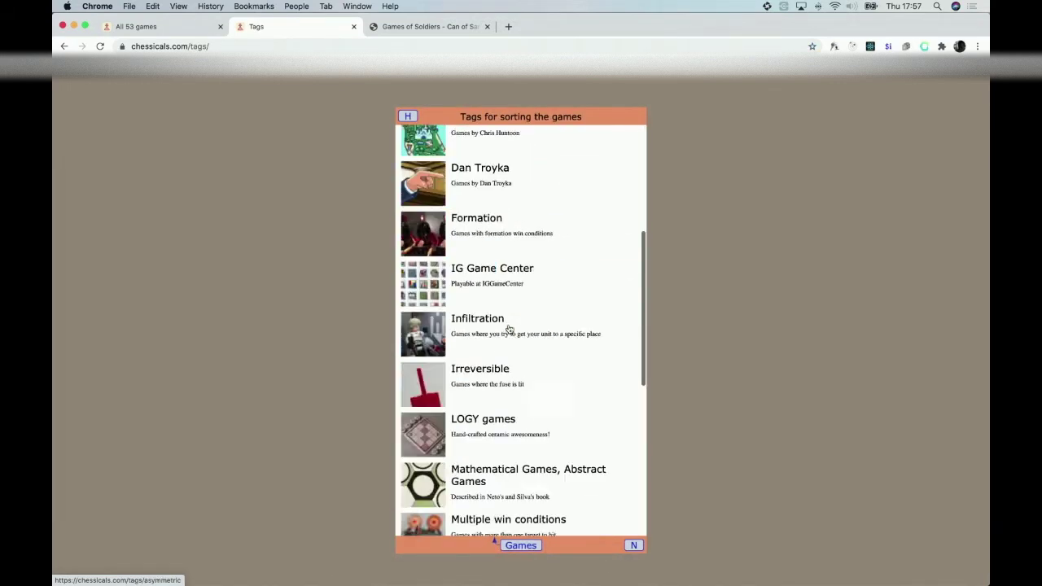
pyautogui.scroll(-4, 510, 328)
pyautogui.scroll(10, 510, 328)
pyautogui.scroll(2, 510, 328)
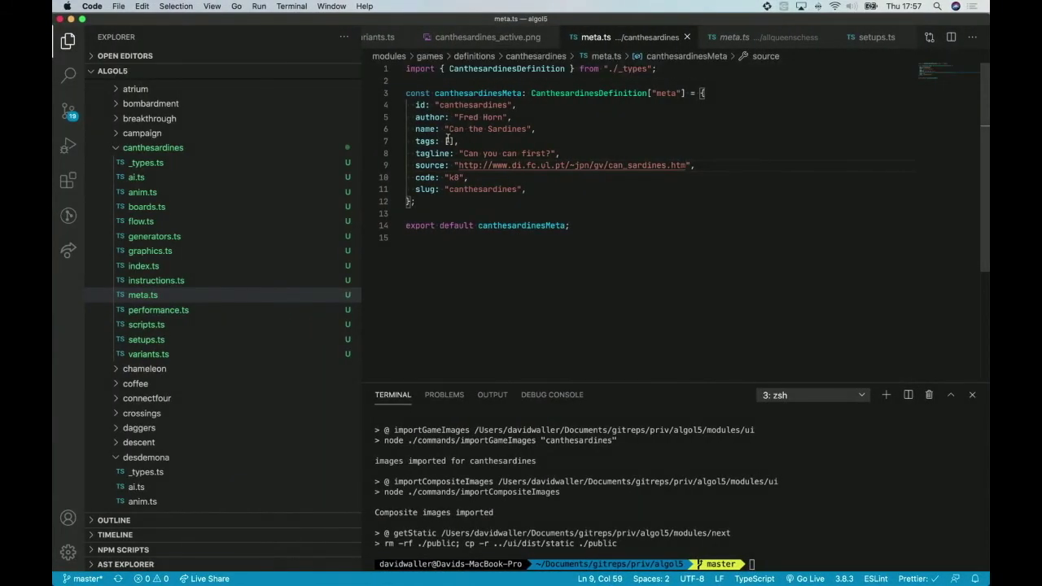
# Step: Open the Infiltration tag page
pyautogui.click(449, 141)
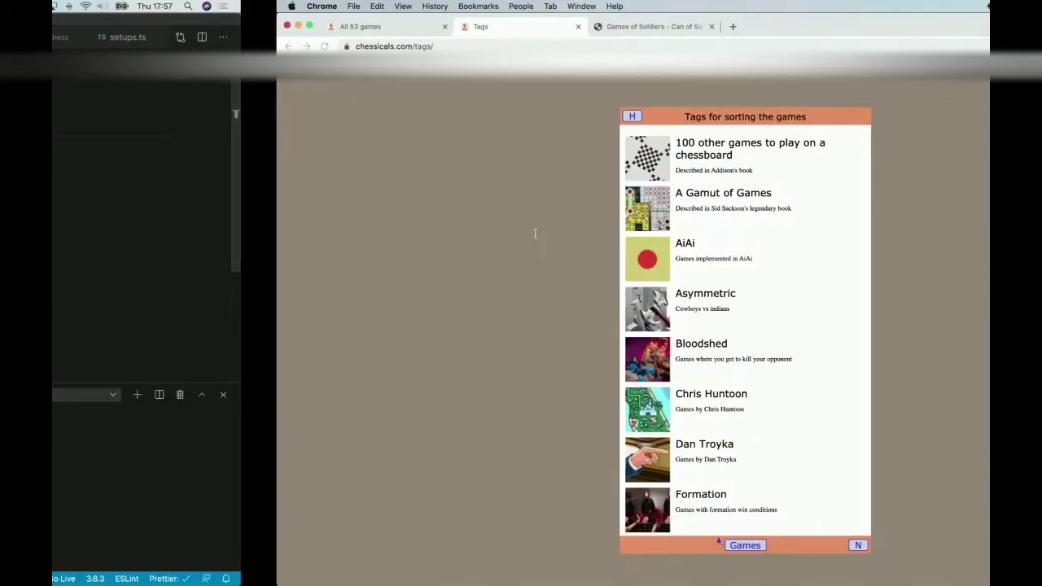
pyautogui.scroll(-5, 492, 388)
pyautogui.scroll(1, 493, 389)
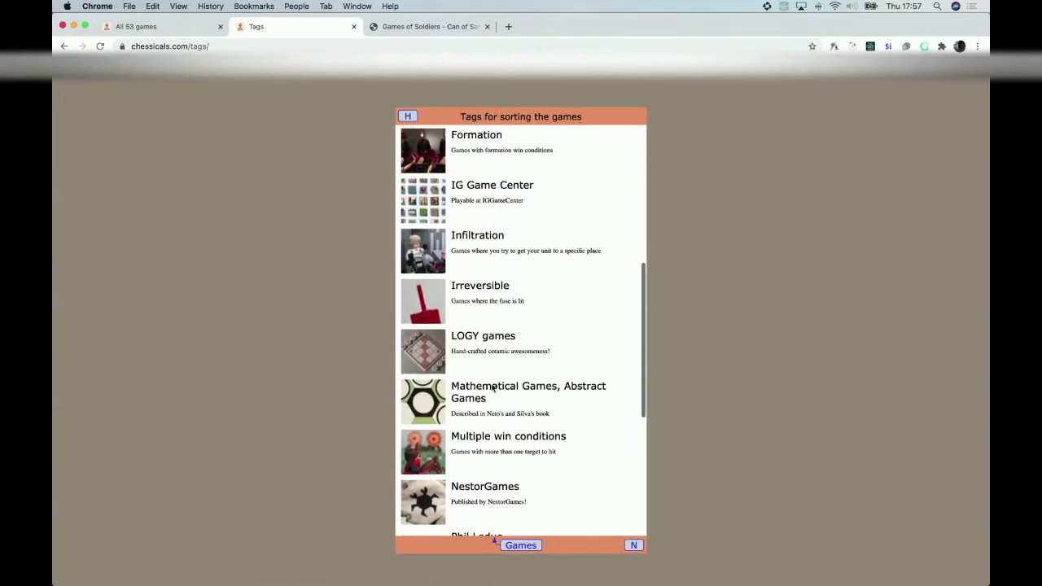
pyautogui.click(482, 241)
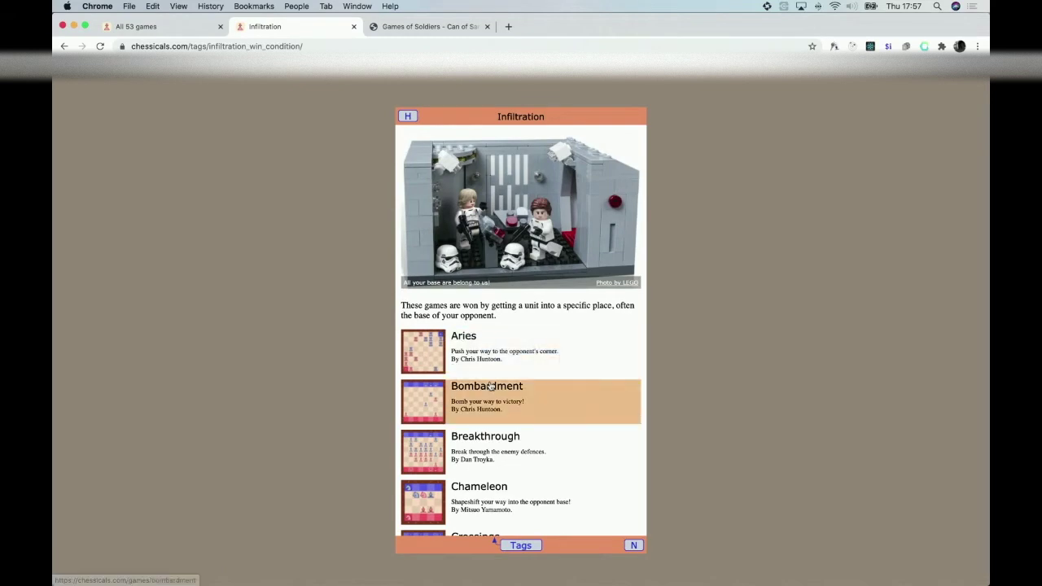
pyautogui.press('super+Tab')
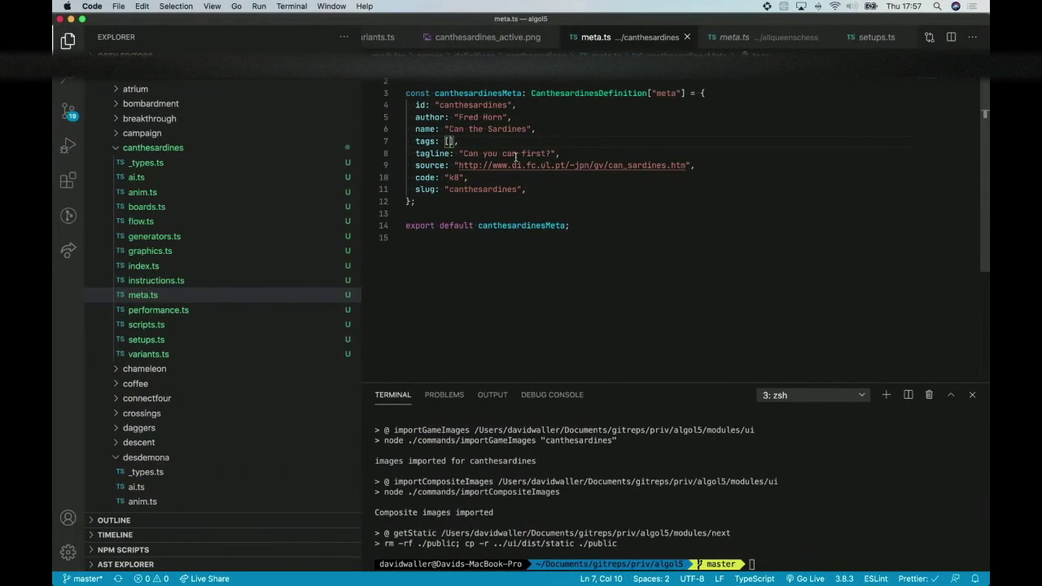
# Step: Add the "infiltration" tag, save, and rerun the process command with list instead of graphics
pyautogui.write('"')
pyautogui.write('infilt')
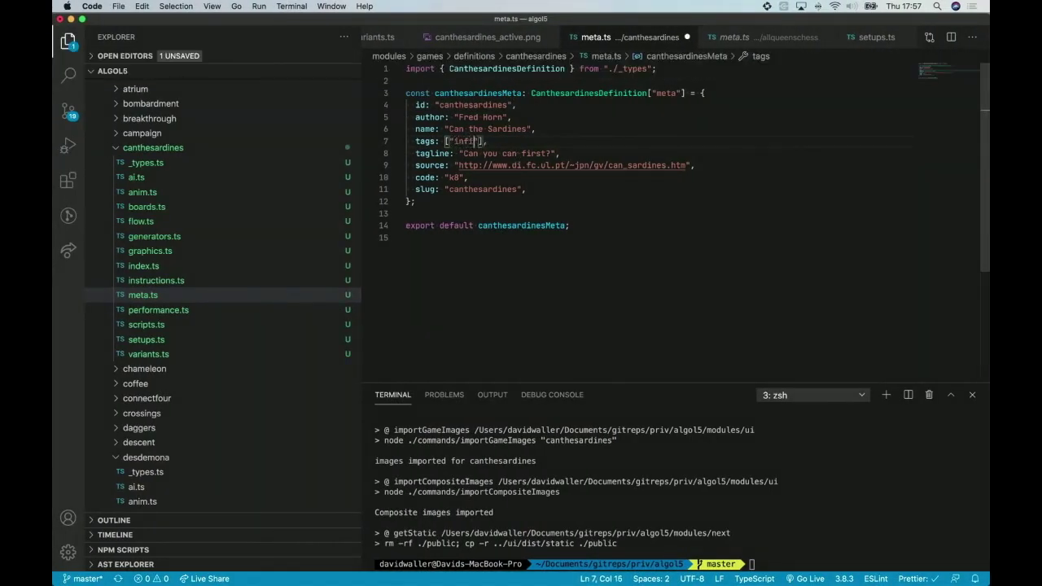
pyautogui.write('ration')
pyautogui.press('super+s')
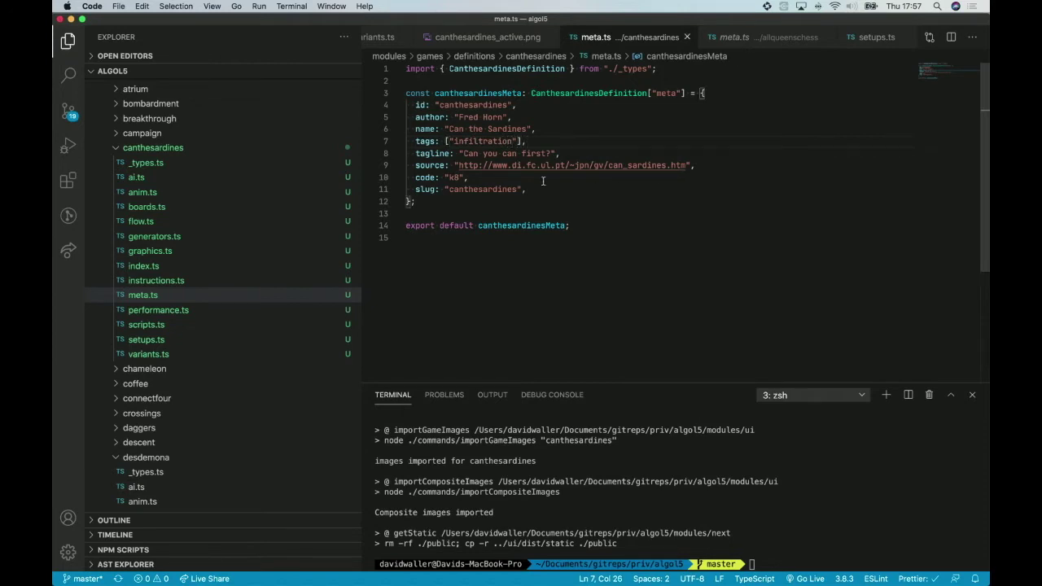
pyautogui.click(550, 515)
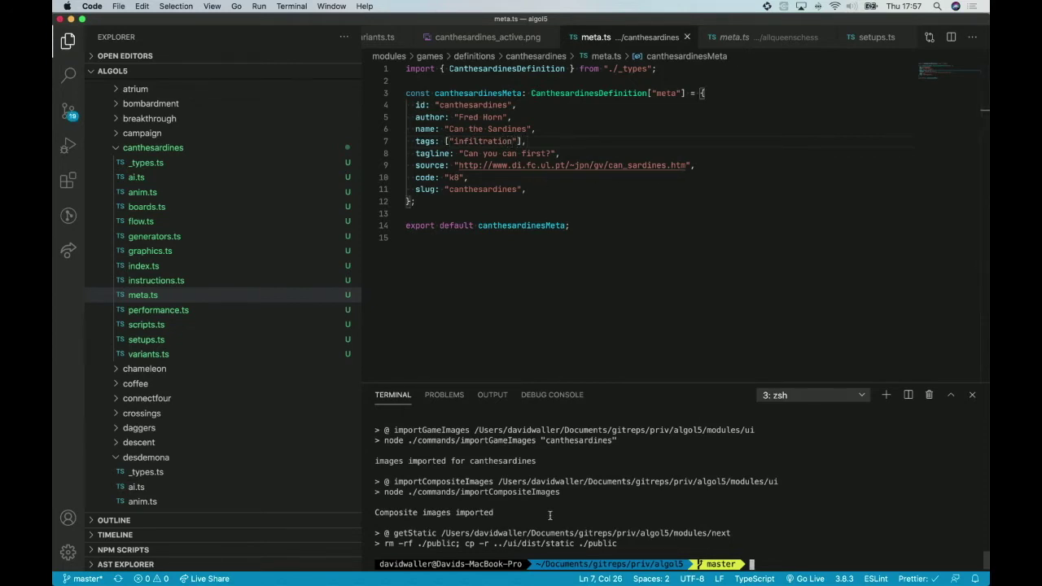
pyautogui.press('Up')
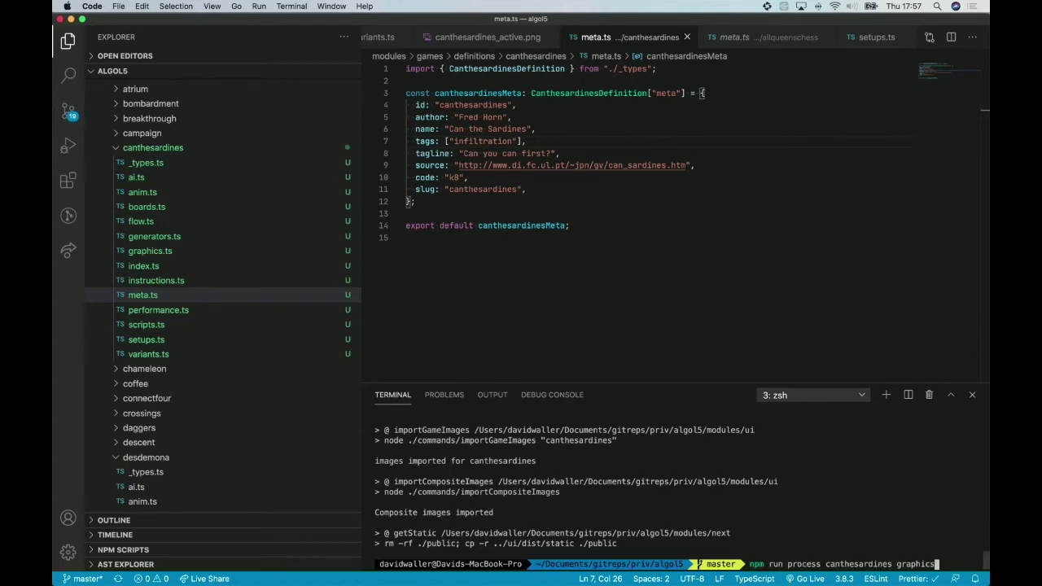
pyautogui.press('BackSpace')
pyautogui.press('BackSpace')
pyautogui.press('BackSpace')
pyautogui.press('BackSpace')
pyautogui.press('BackSpace')
pyautogui.press('BackSpace')
pyautogui.press('BackSpace')
pyautogui.press('BackSpace')
pyautogui.write('list')
pyautogui.press('Return')
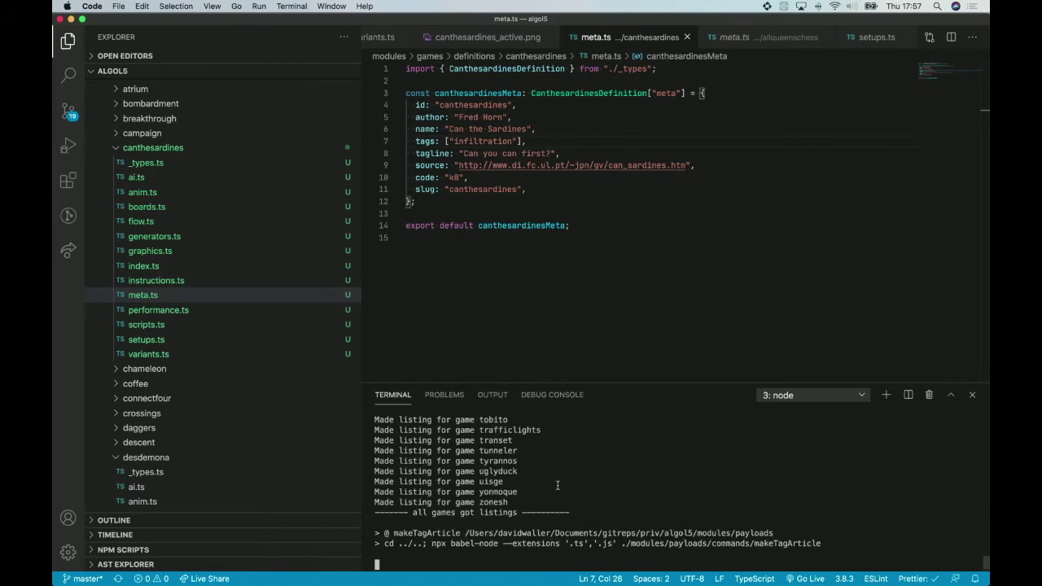
# Step: Check the tags line on line 7 of meta.ts
pyautogui.moveTo(415, 141); pyautogui.dragTo(590, 141)
pyautogui.click(591, 141)
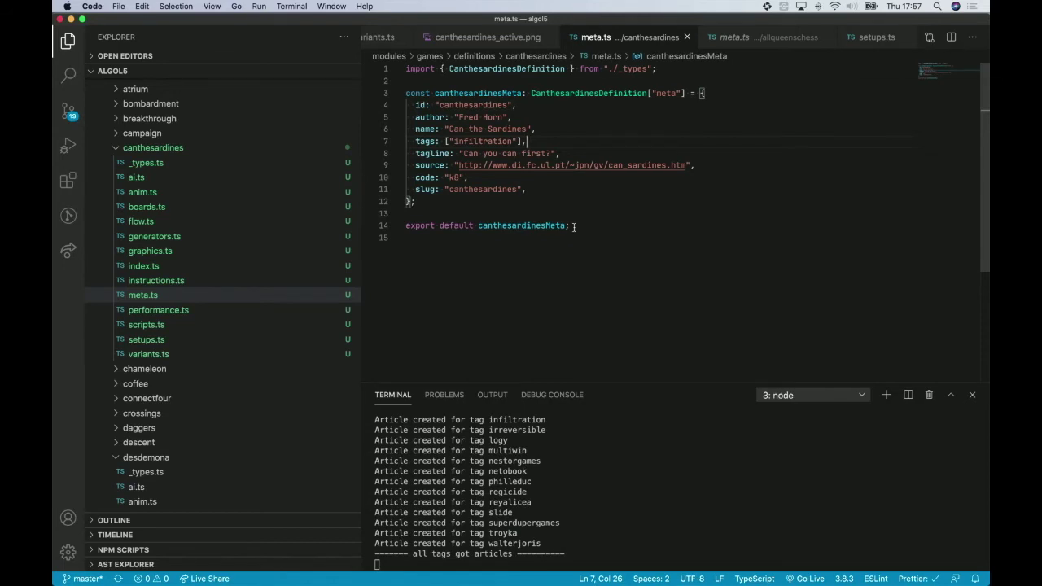
pyautogui.hotkey('ctrl', 'Right')
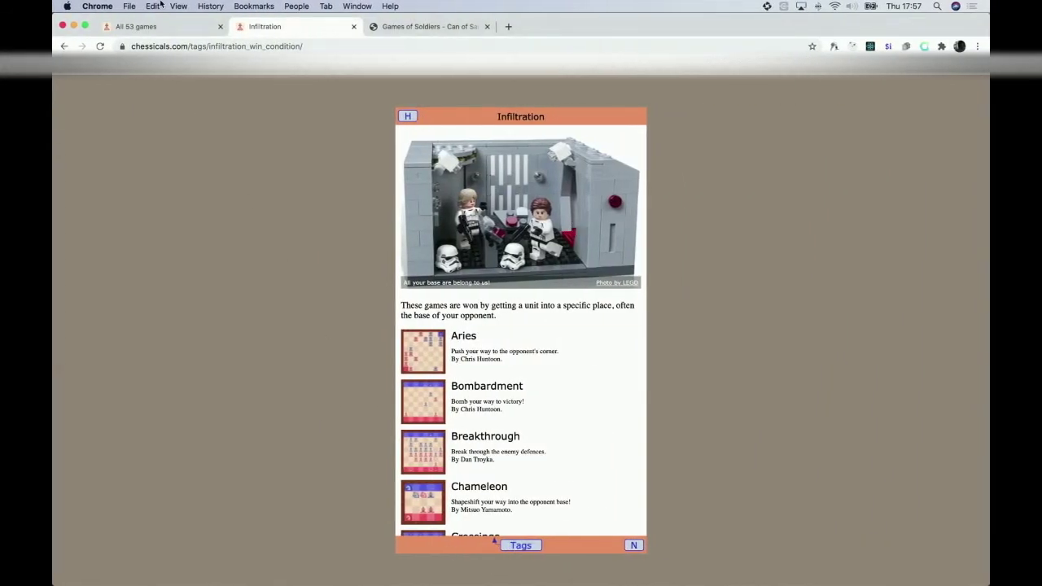
# Step: View the Can the Sardines game page and its Info page, then return to the games list
pyautogui.click(163, 27)
pyautogui.scroll(-3, 564, 453)
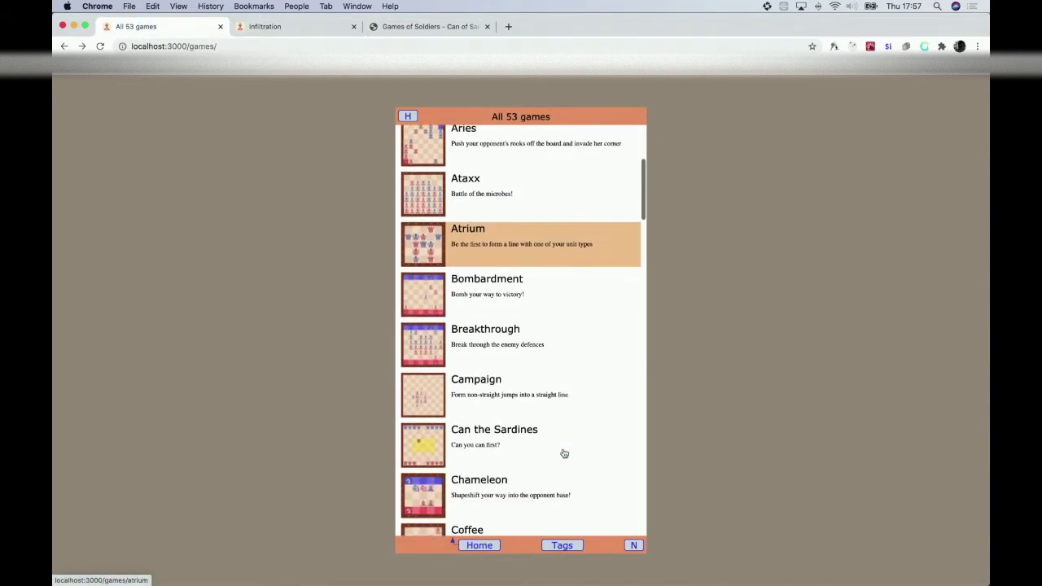
pyautogui.scroll(-2, 564, 453)
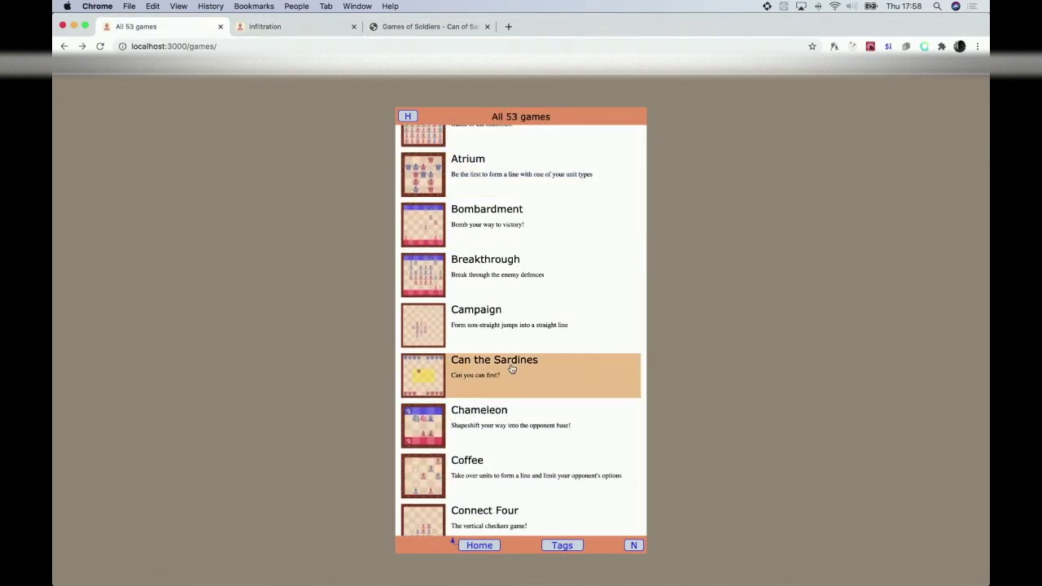
pyautogui.click(479, 363)
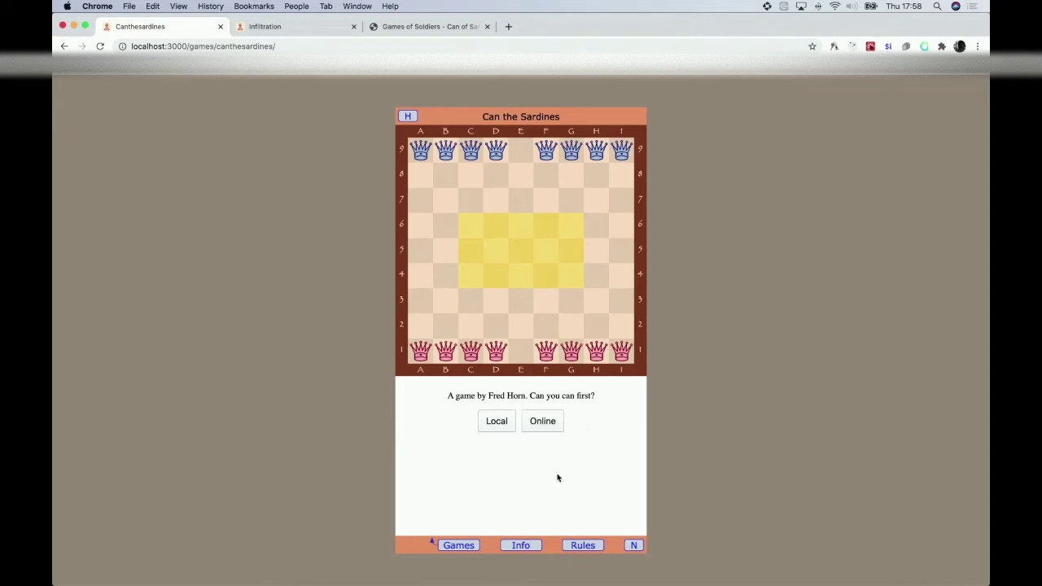
pyautogui.click(516, 546)
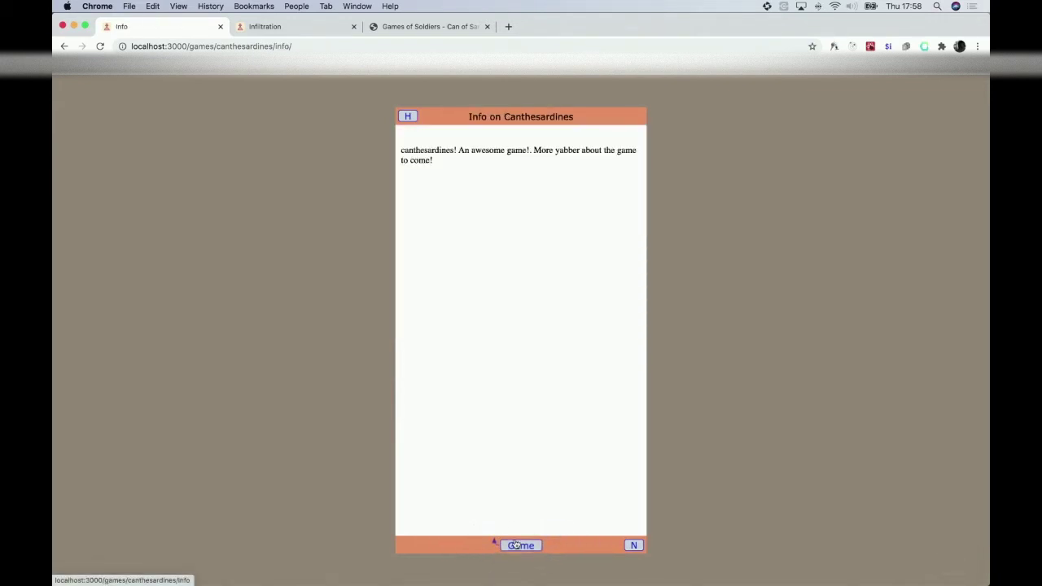
pyautogui.click(516, 547)
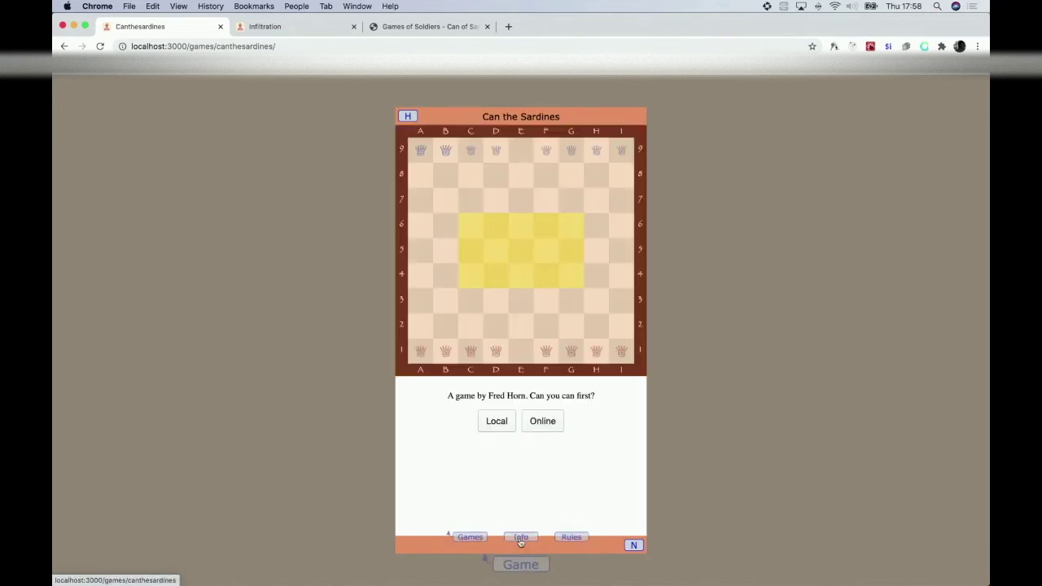
pyautogui.click(460, 546)
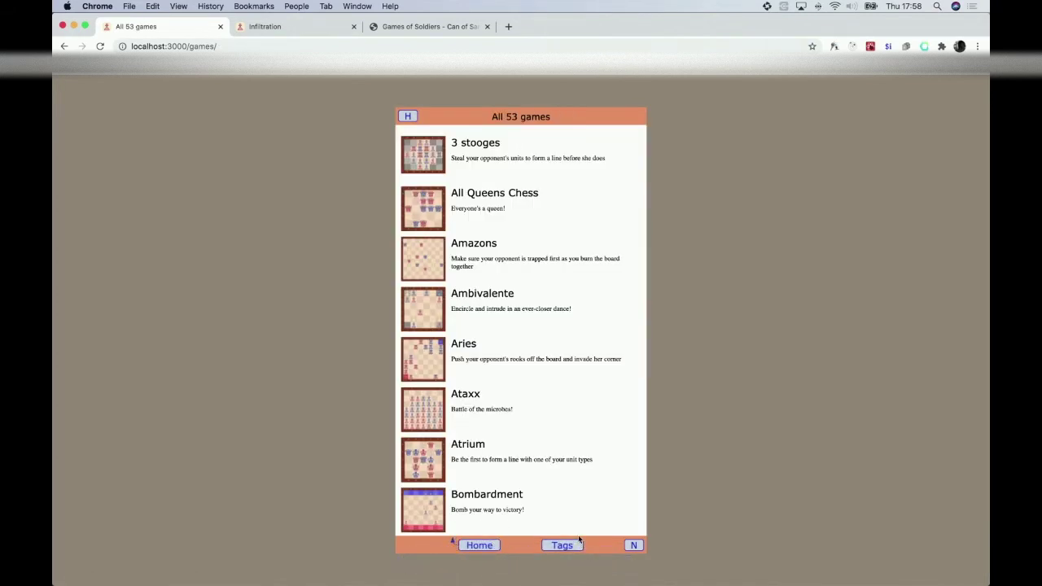
pyautogui.click(562, 546)
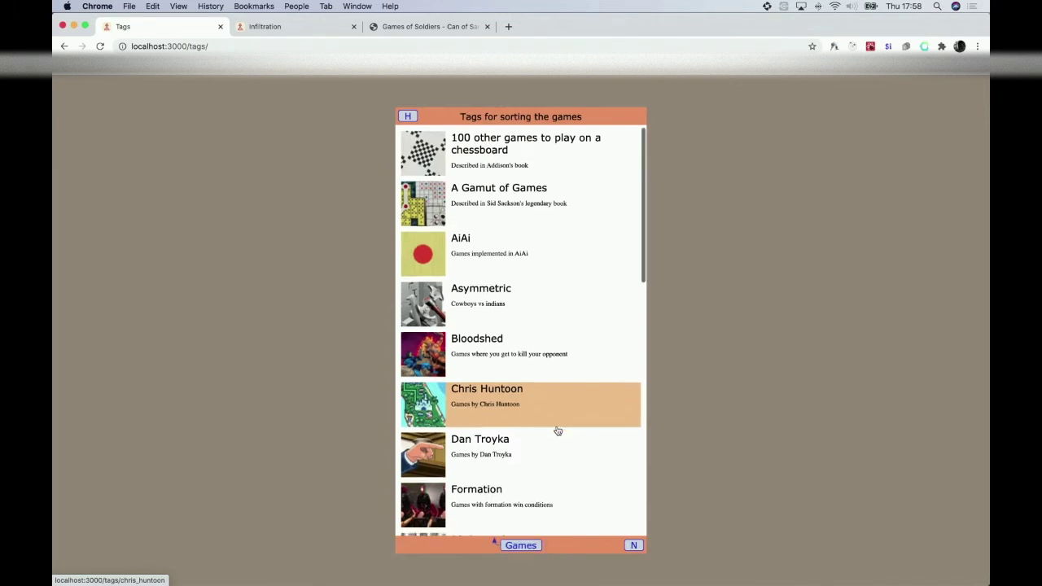
pyautogui.scroll(-10, 556, 429)
pyautogui.scroll(3, 557, 430)
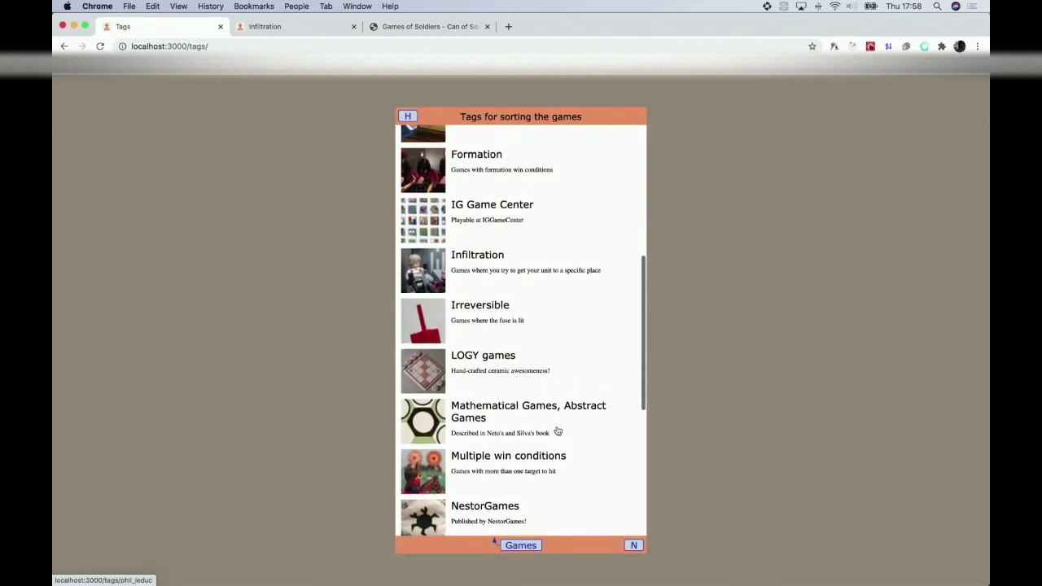
pyautogui.click(481, 280)
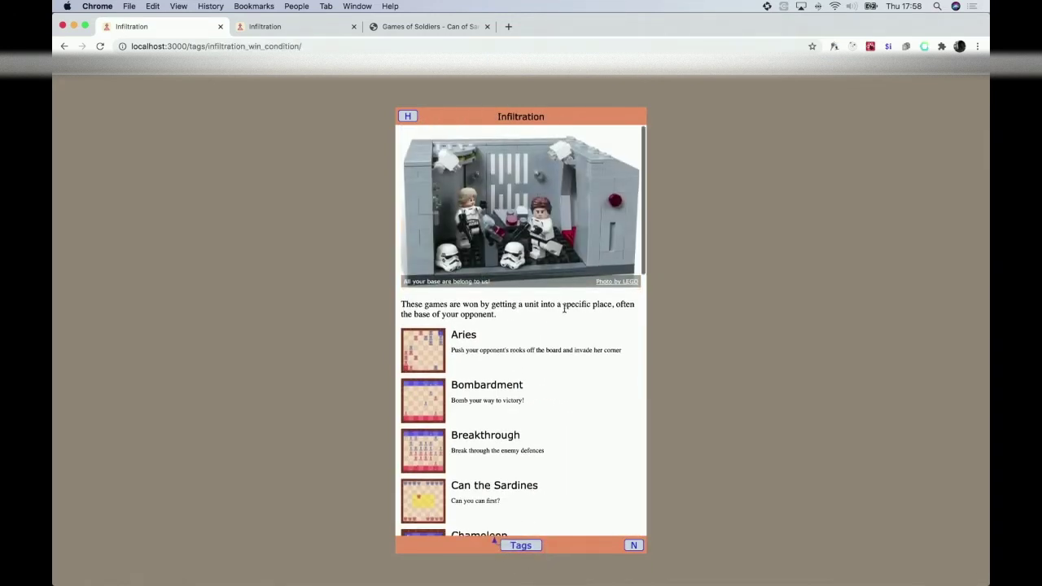
pyautogui.scroll(-3, 563, 307)
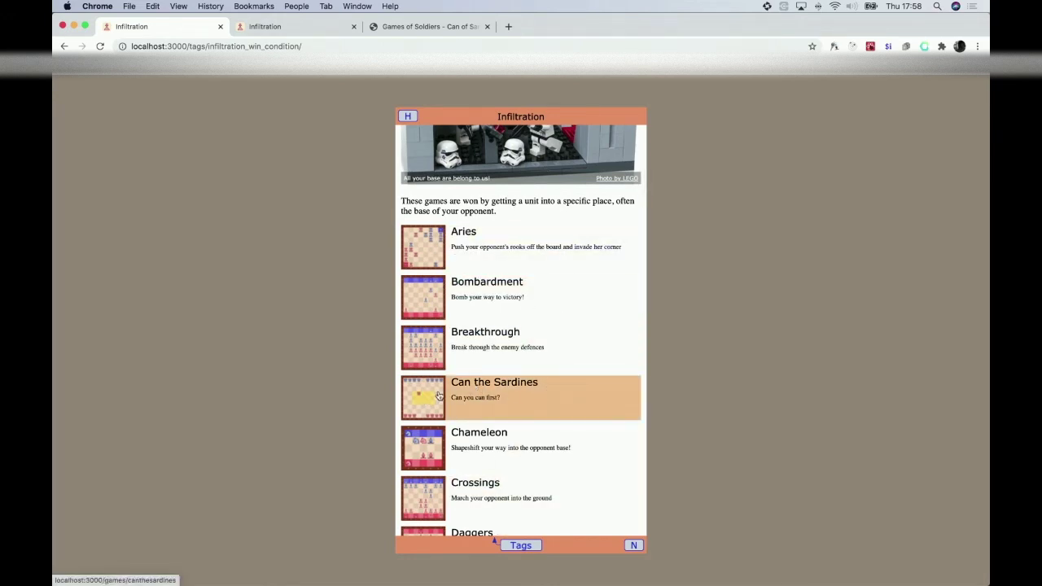
pyautogui.click(522, 546)
pyautogui.click(522, 547)
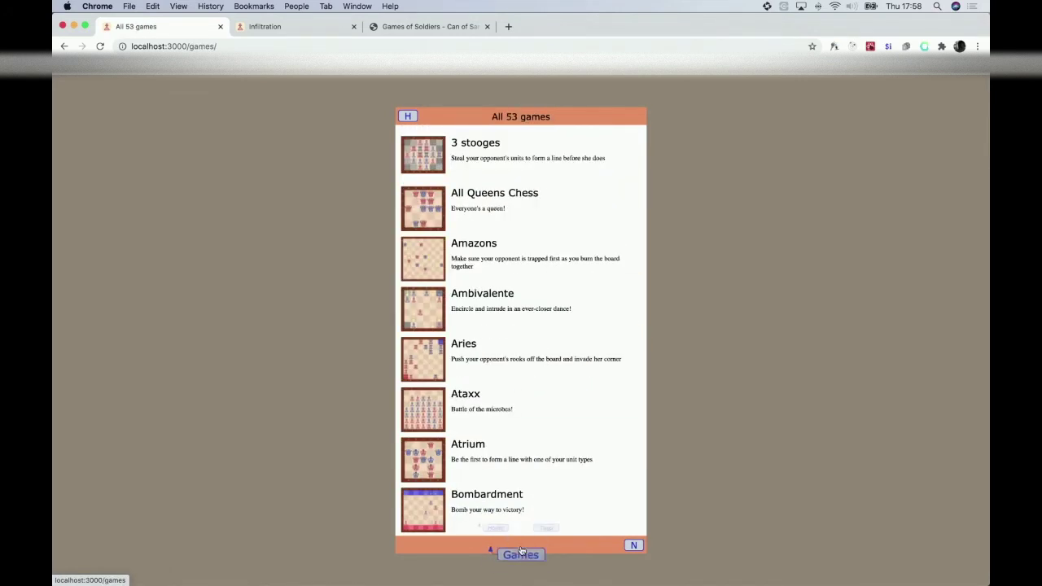
pyautogui.scroll(-4, 524, 453)
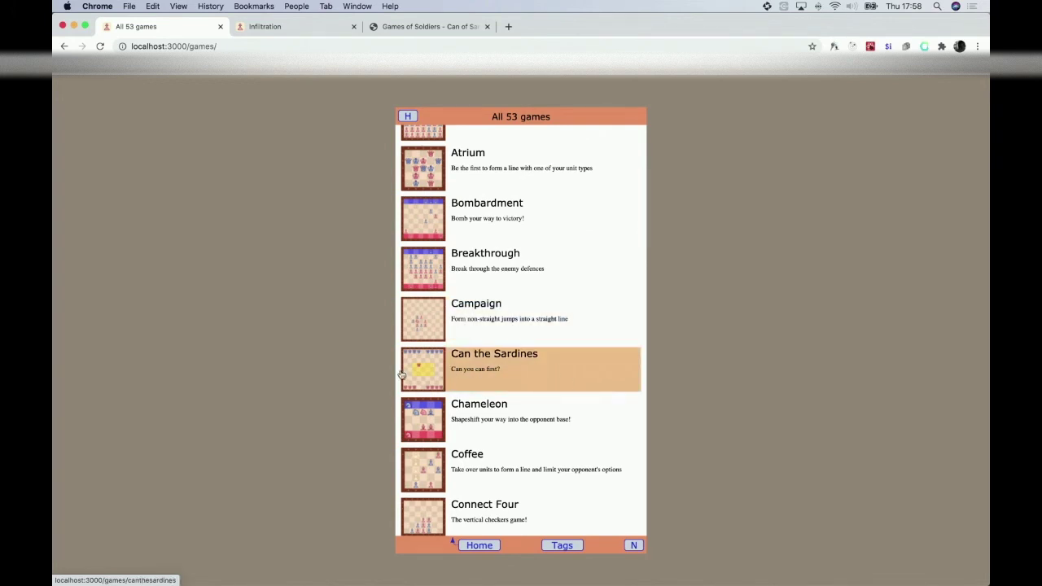
pyautogui.click(493, 368)
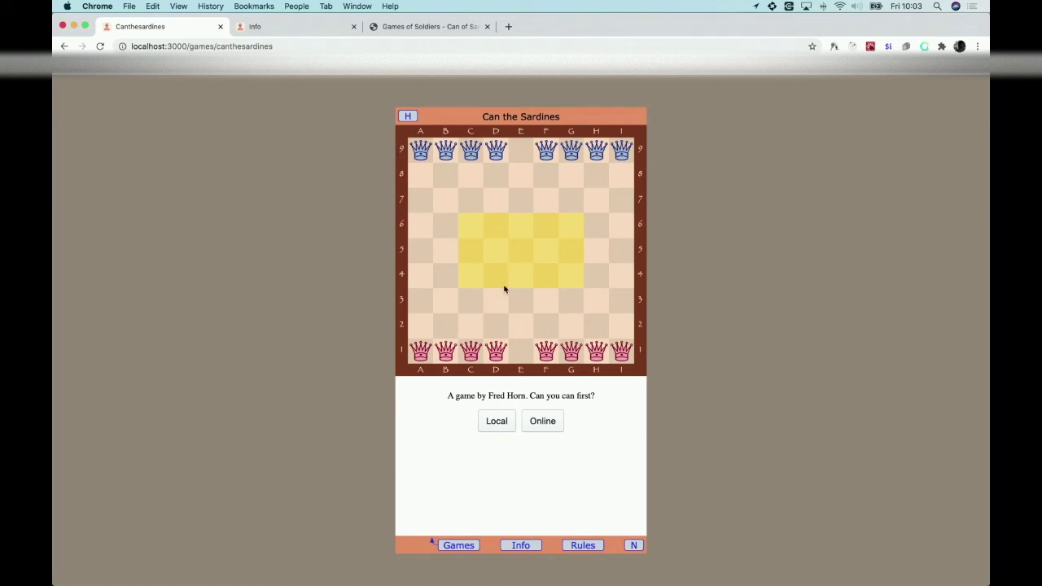
# Step: Return to the code editor showing the completed canthesardines meta.ts
pyautogui.press('super+Tab')
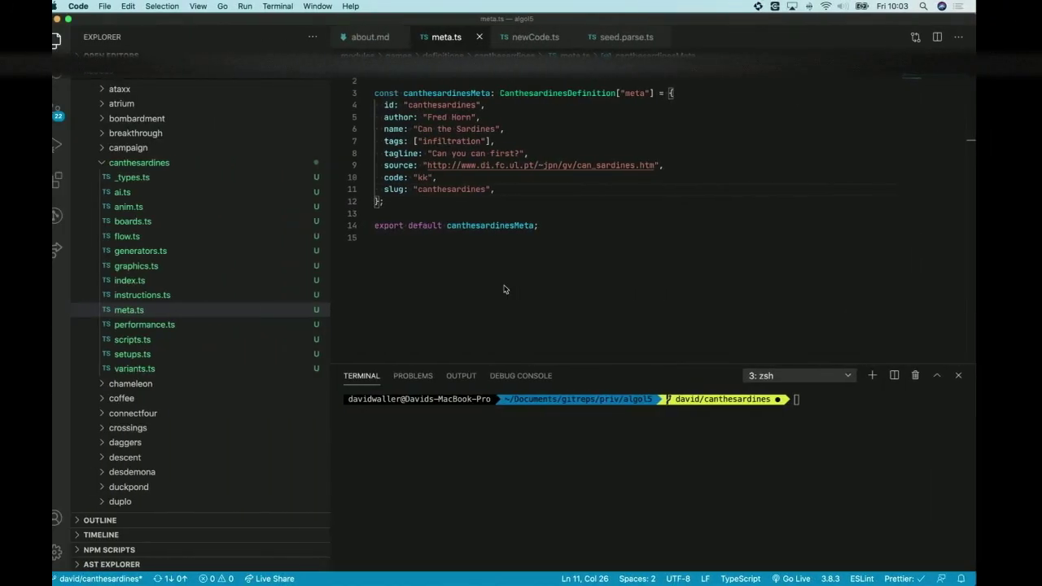
# Step: Add a new line after the slug with an empty demo: " entry
pyautogui.click(531, 189)
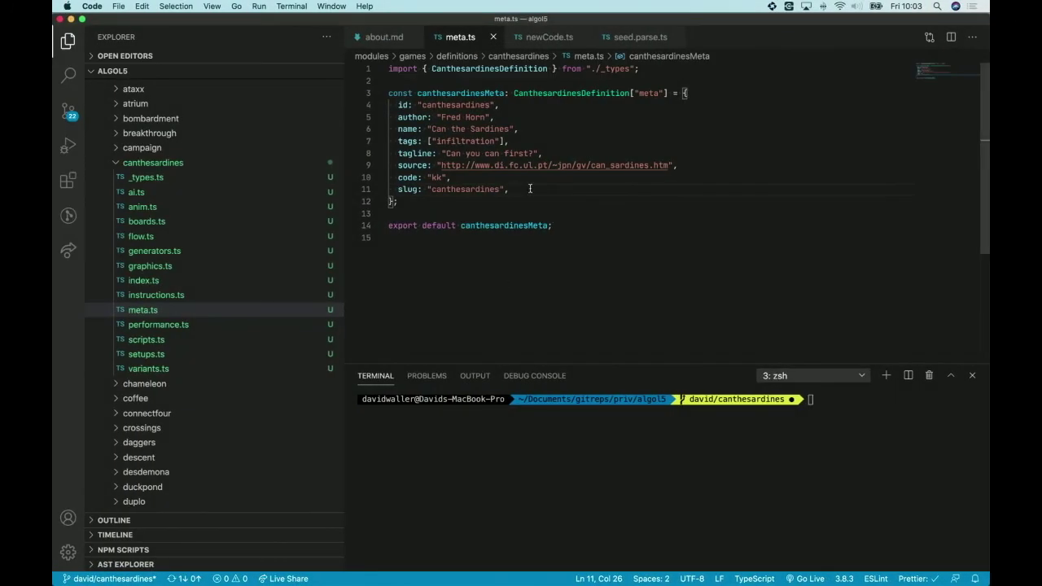
pyautogui.press('Return')
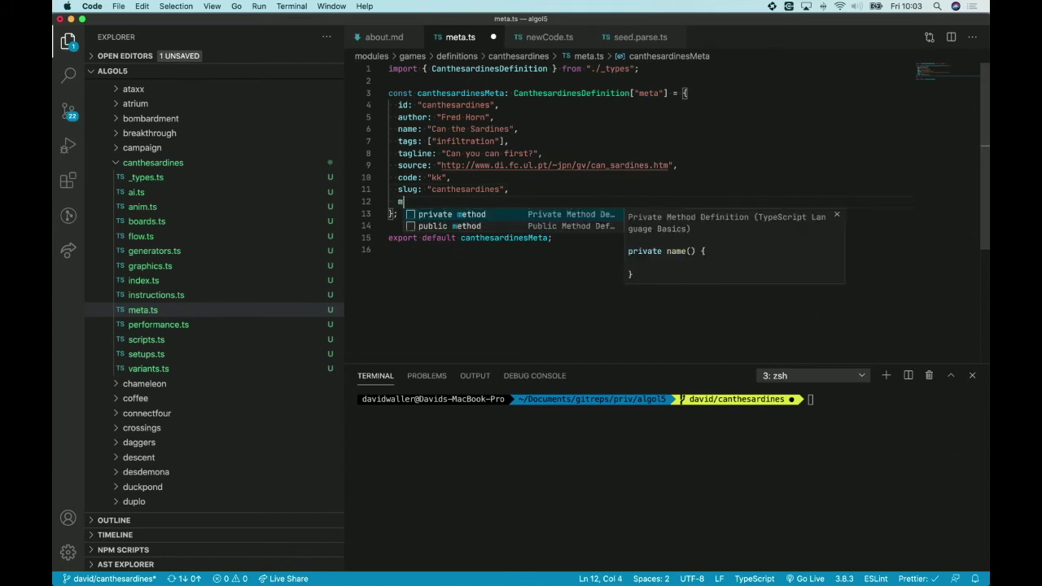
pyautogui.write('demo: "')
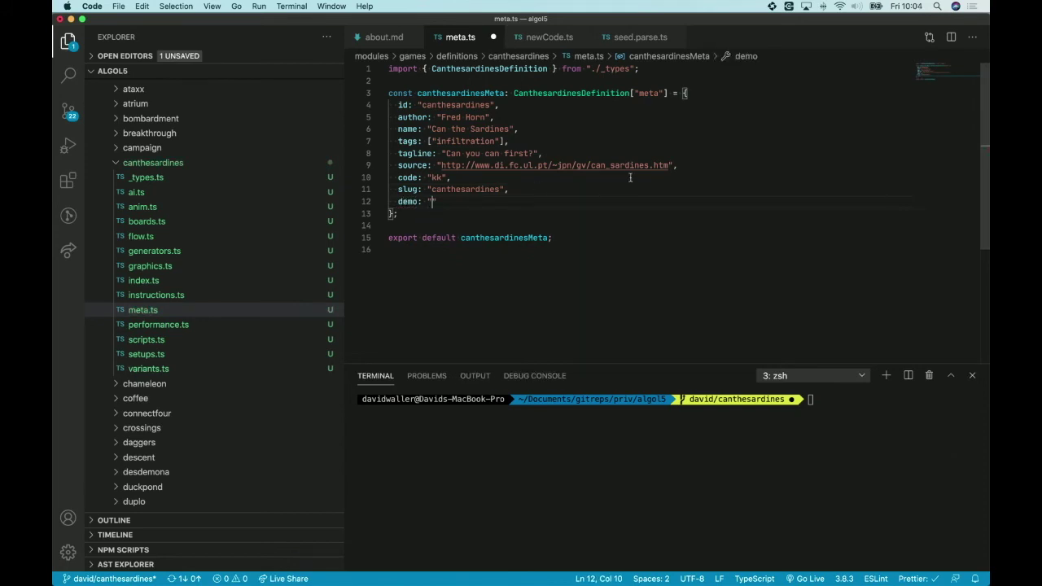
pyautogui.press('super+Tab')
# Step: Export the finished LFIY local session and copy its save string
pyautogui.click(496, 423)
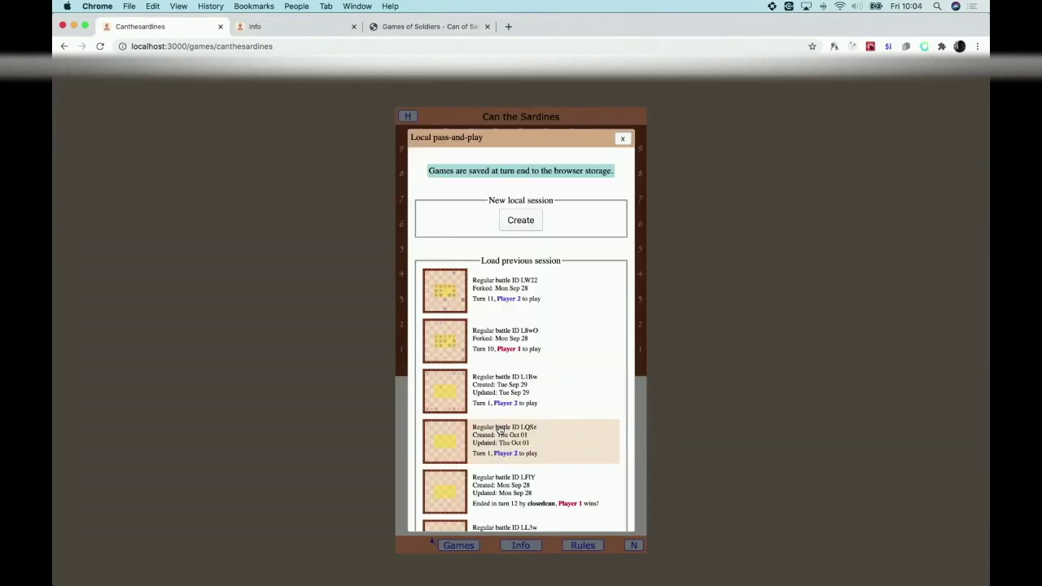
pyautogui.scroll(-5, 499, 429)
pyautogui.click(513, 346)
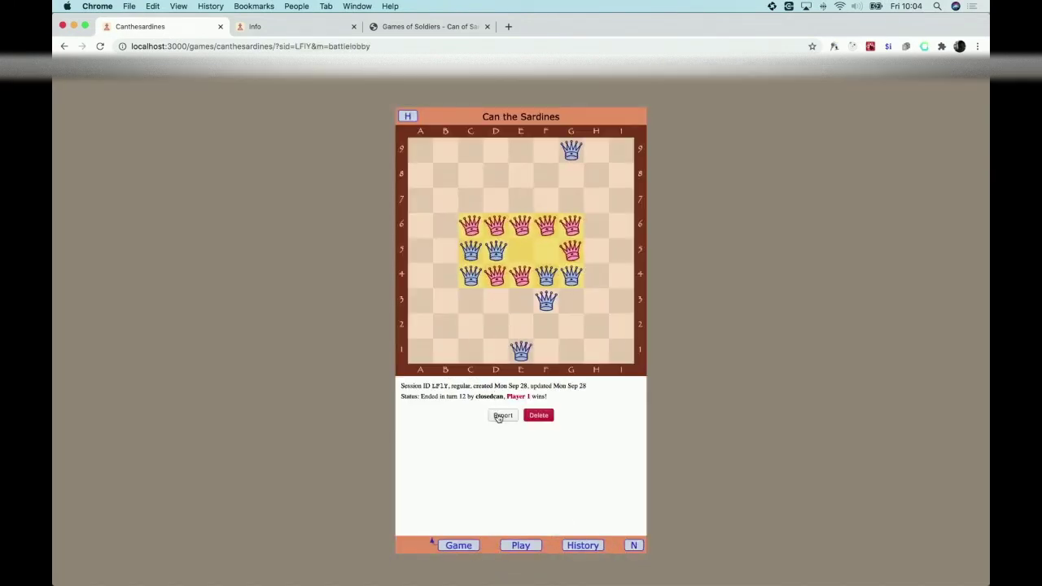
pyautogui.click(499, 417)
pyautogui.click(530, 190)
pyautogui.press('super+c')
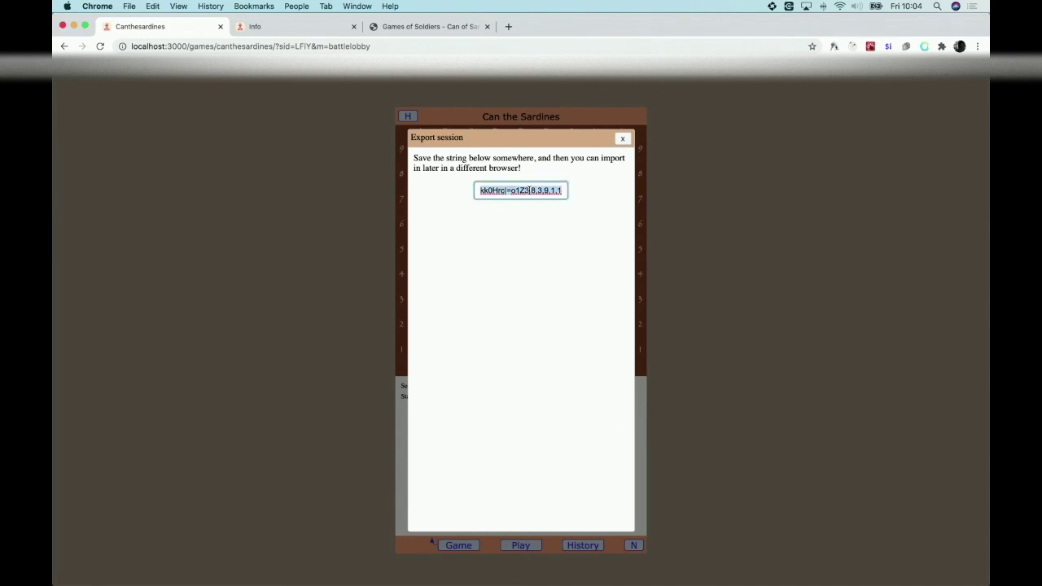
pyautogui.hotkey('ctrl', 'Left')
# Step: Paste the exported save string as the demo value, save meta.ts, and rerun 'npm run process canthesardines demo'
pyautogui.press('super+v')
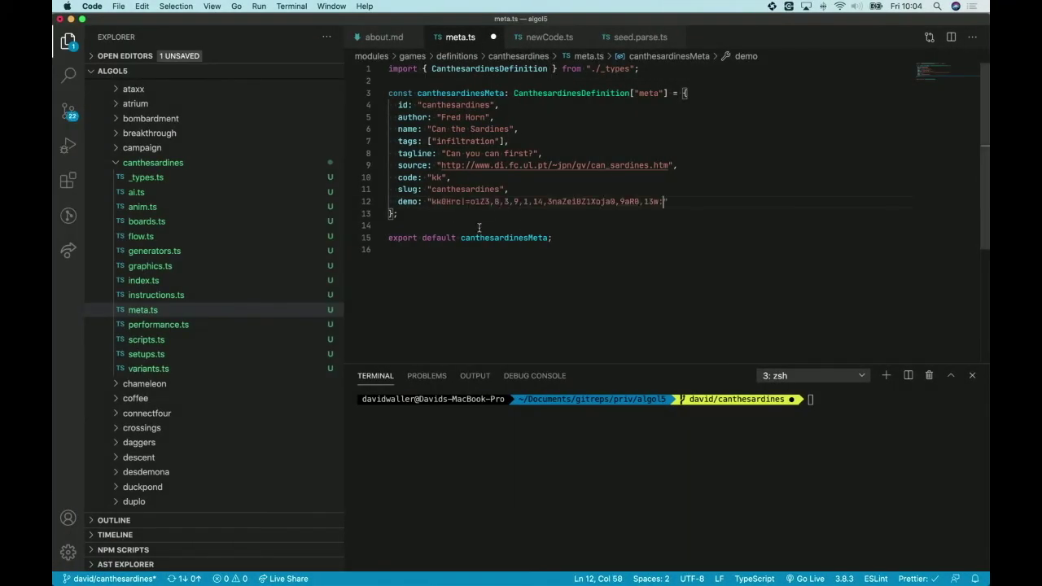
pyautogui.press('super+s')
pyautogui.click(832, 447)
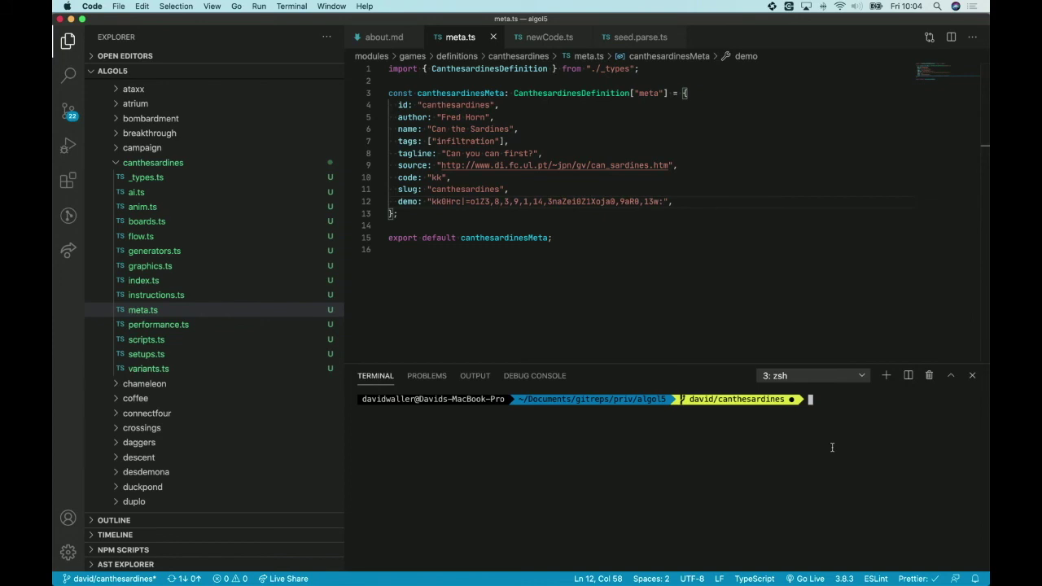
pyautogui.press('Up')
pyautogui.press('Return')
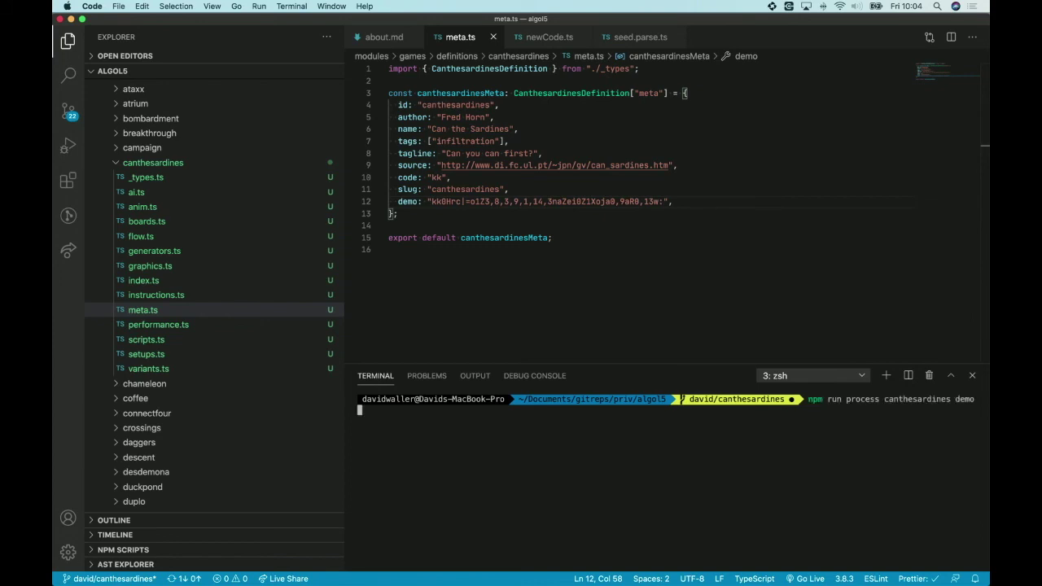